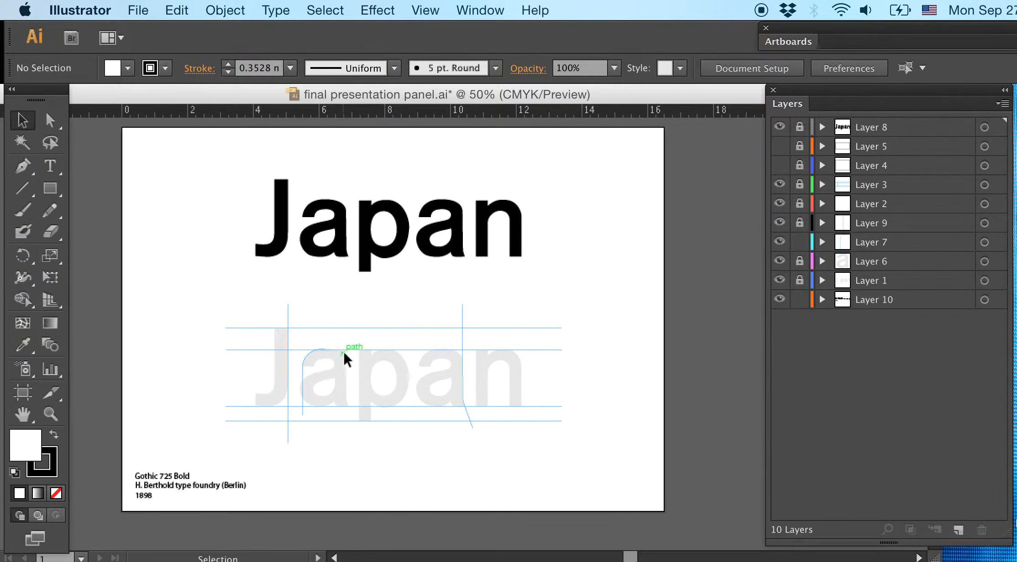
Unlock Layer 1 and copy the letter p of the pale Japan wordmark
key("super+1")
key("super+equal")
left_click_drag(337, 345, 697, 152)
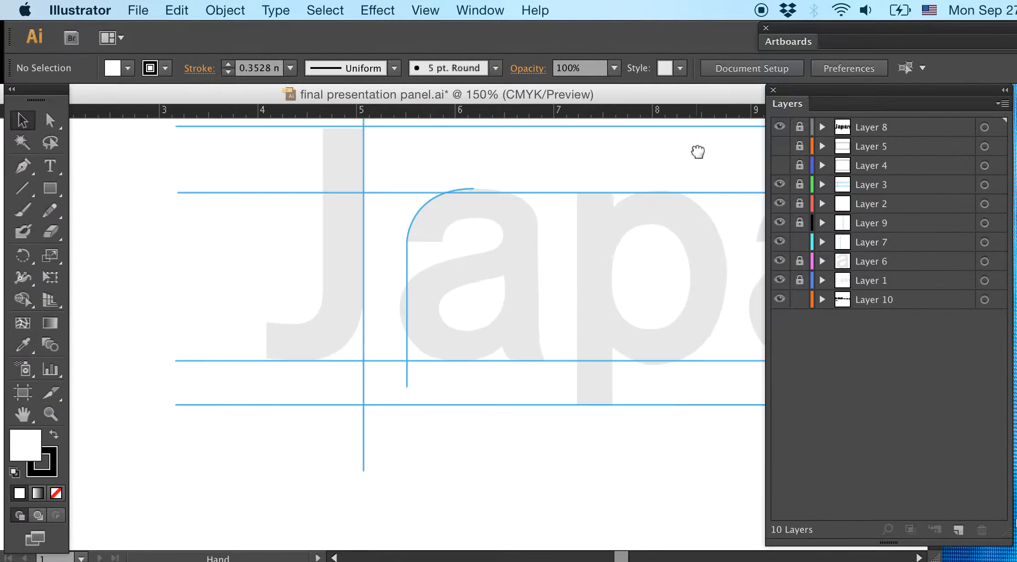
left_click_drag(538, 227, 483, 315)
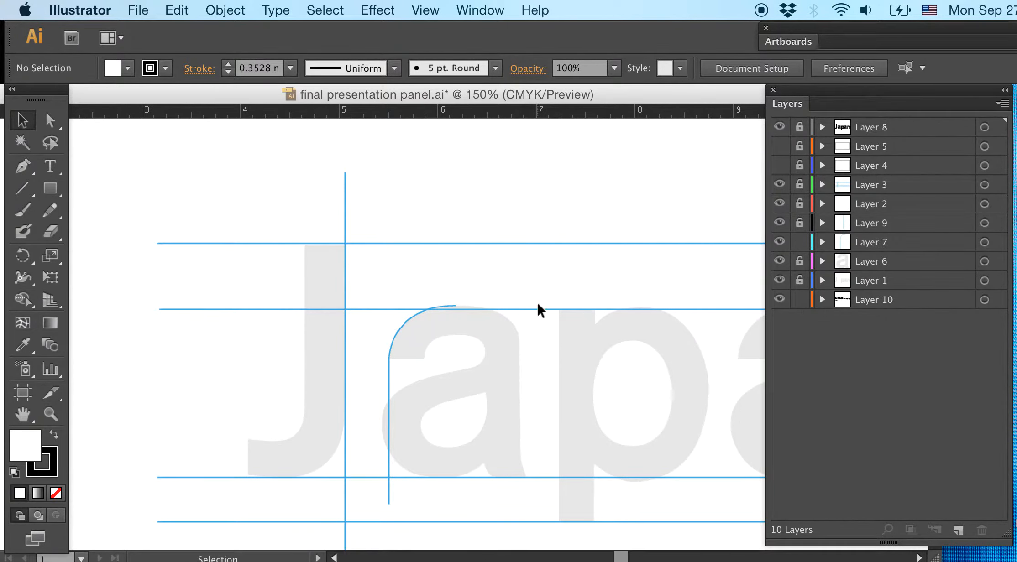
left_click_drag(548, 254, 386, 261)
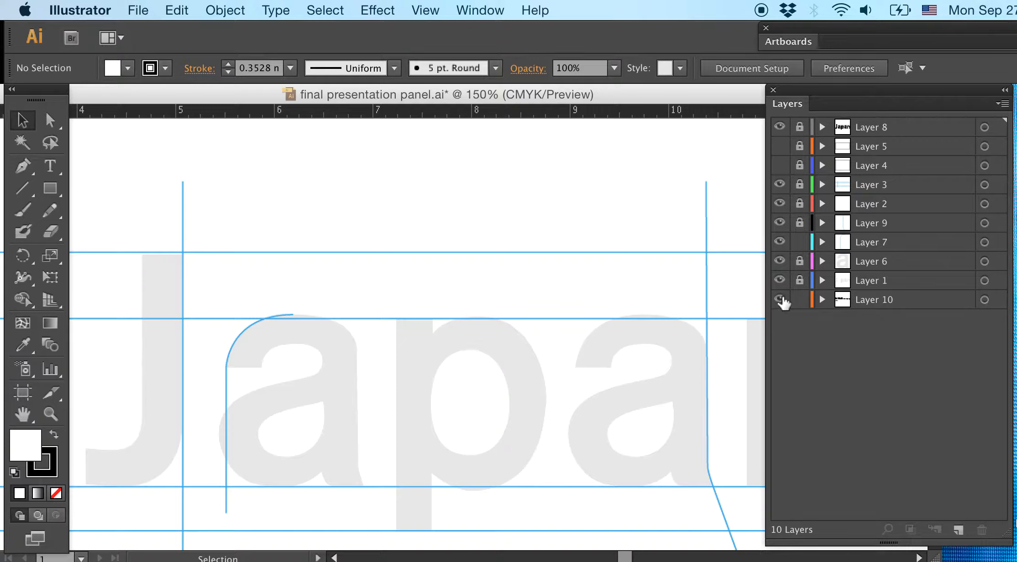
left_click(780, 276)
left_click(779, 276)
left_click(500, 357)
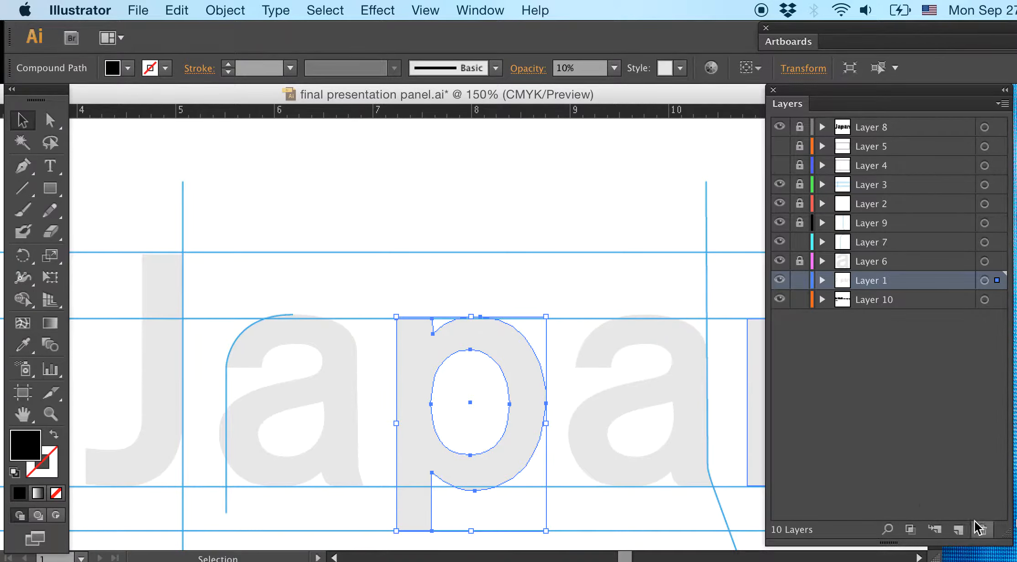
Create a new layer above Layer 1, lock Layers 1 and 10, and paste the copied p in place on it
left_click(959, 530)
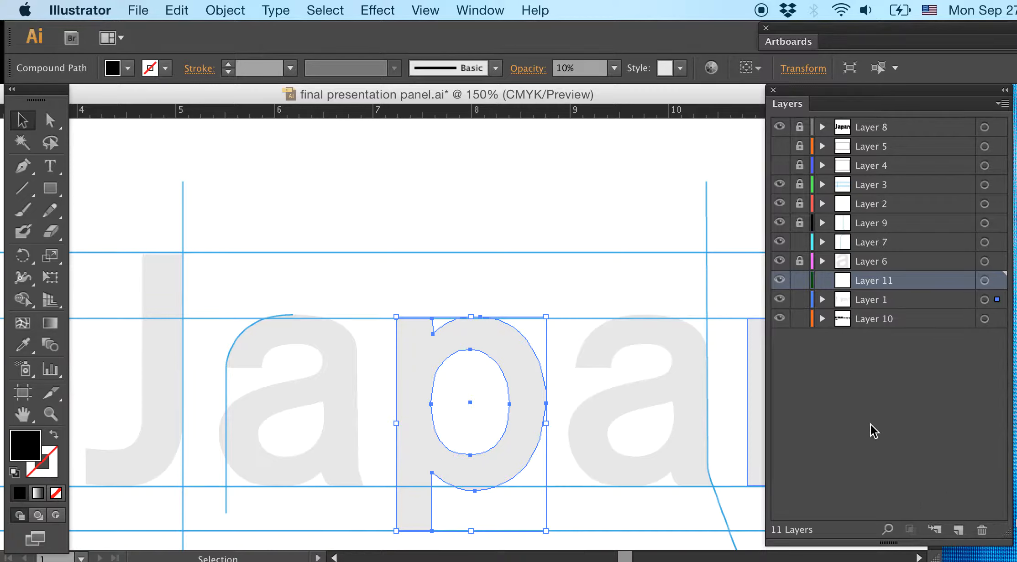
left_click(804, 332)
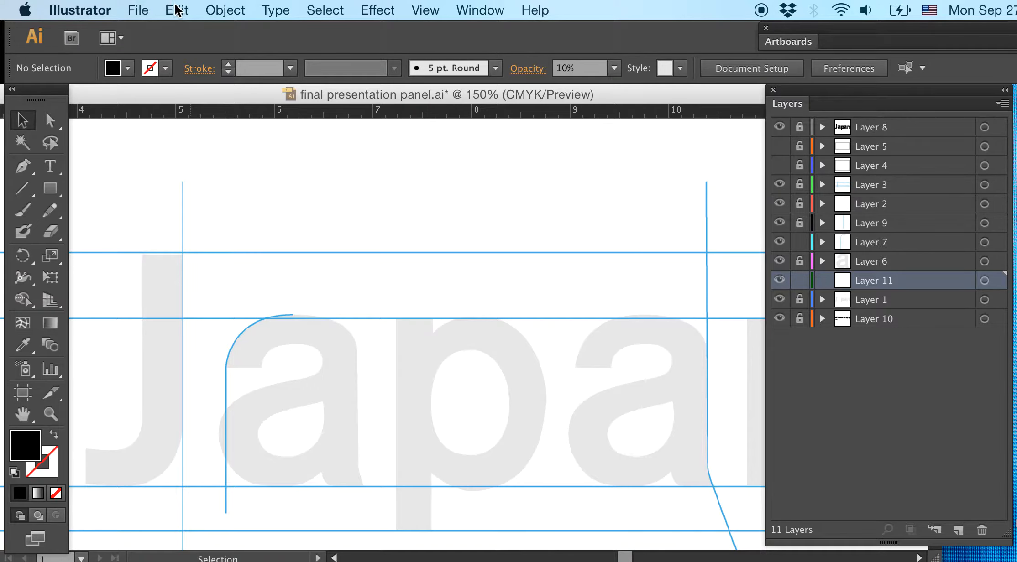
left_click(138, 10)
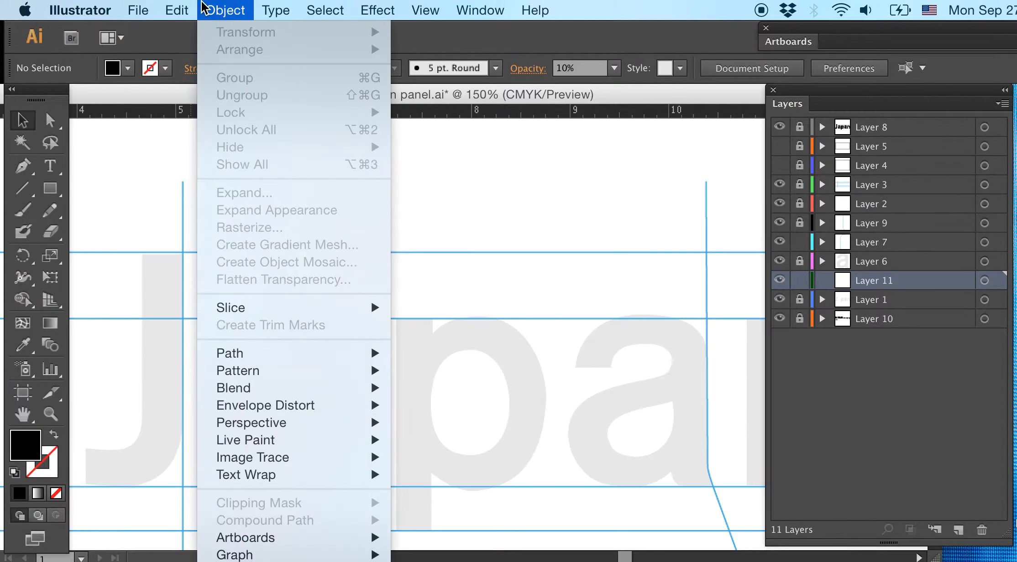
left_click(277, 165)
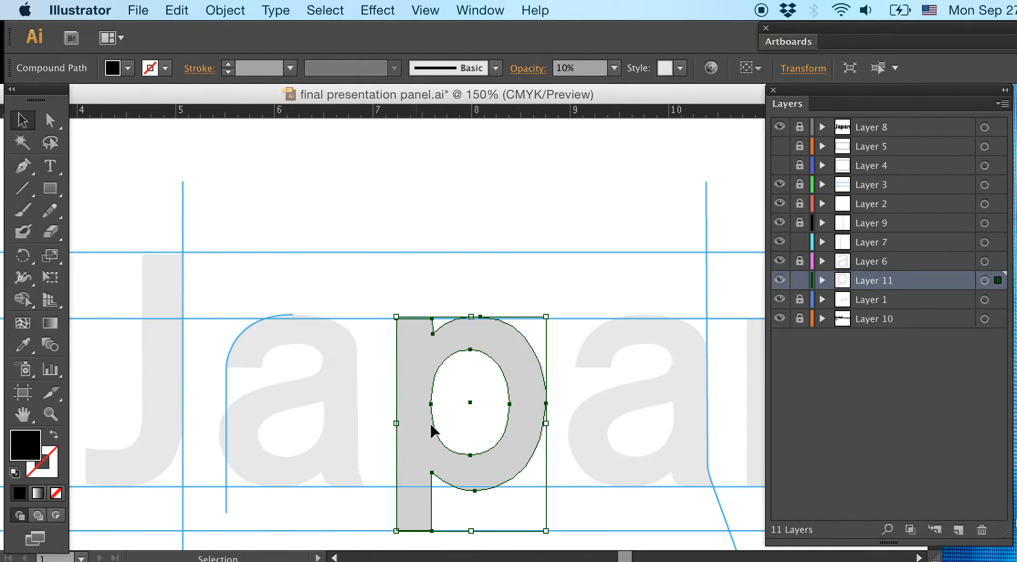
Hide Layer 1 and Layer 6 to isolate the copied p among the construction lines, and deselect the letter
left_click(780, 299)
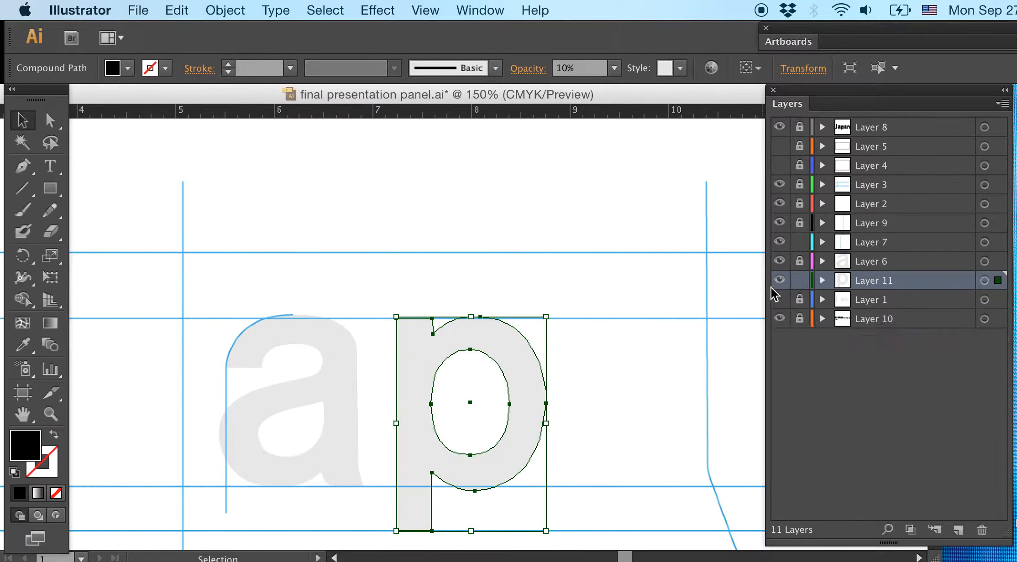
left_click(780, 261)
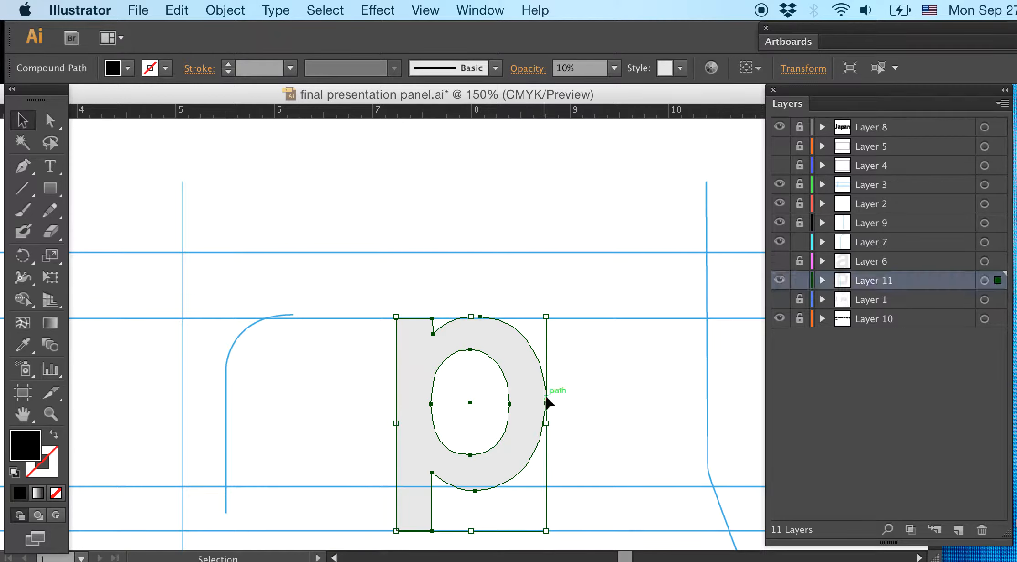
left_click(586, 354)
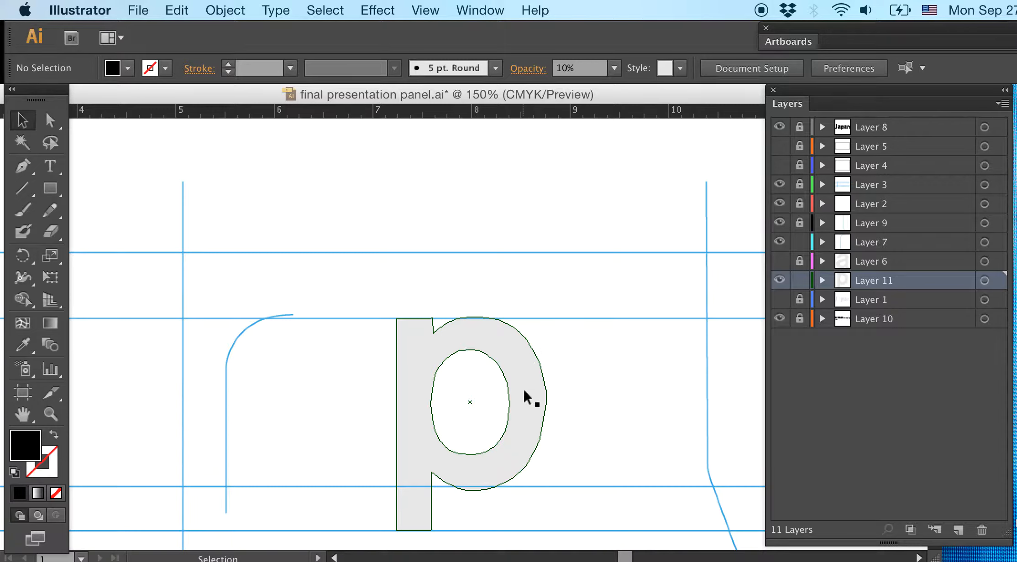
Examine the copied p's object type and available commands, expanding Layer 11 to inspect its contents
left_click(515, 372)
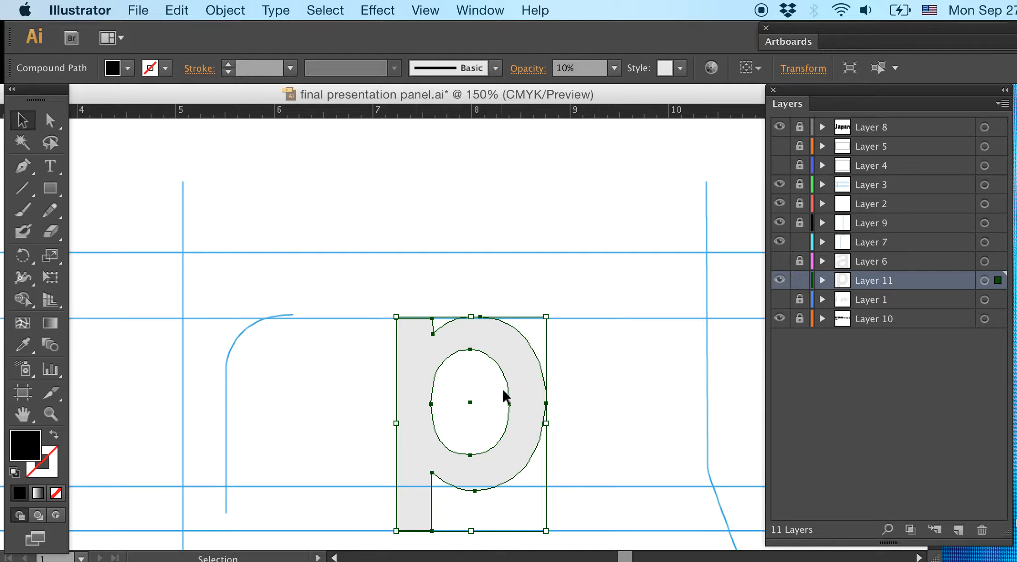
left_click(576, 370)
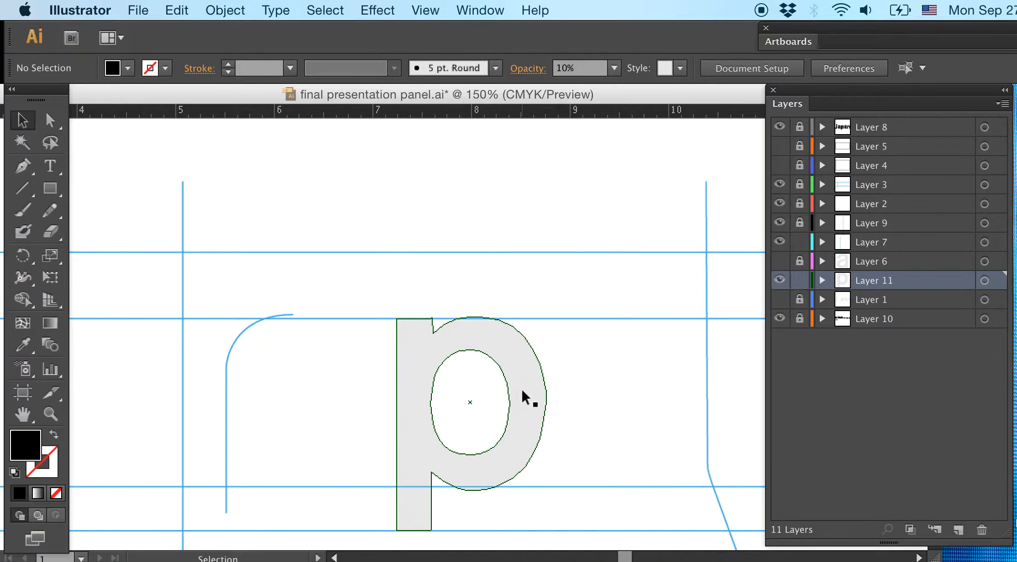
right_click(523, 355)
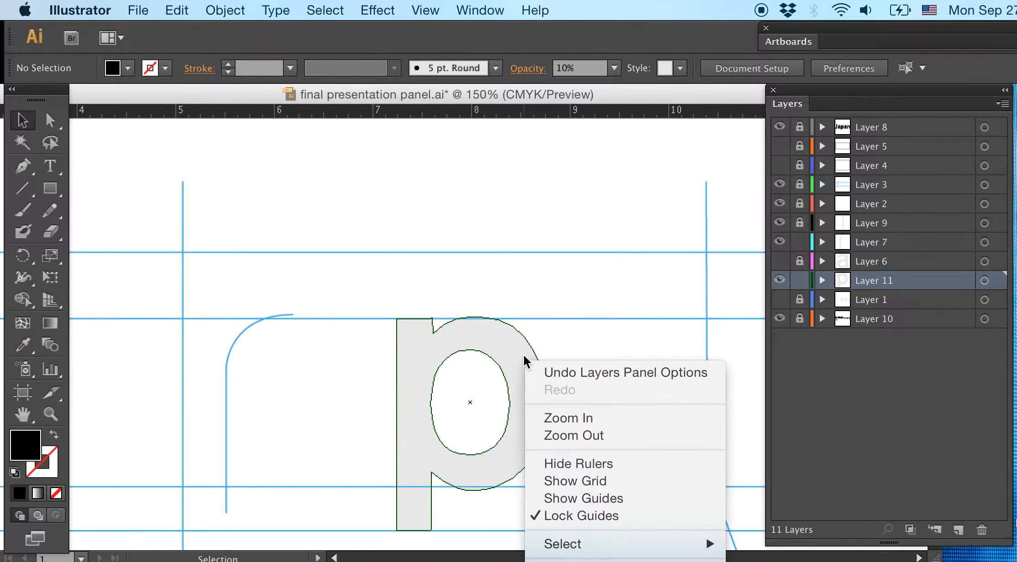
left_click(511, 341)
left_click(510, 340)
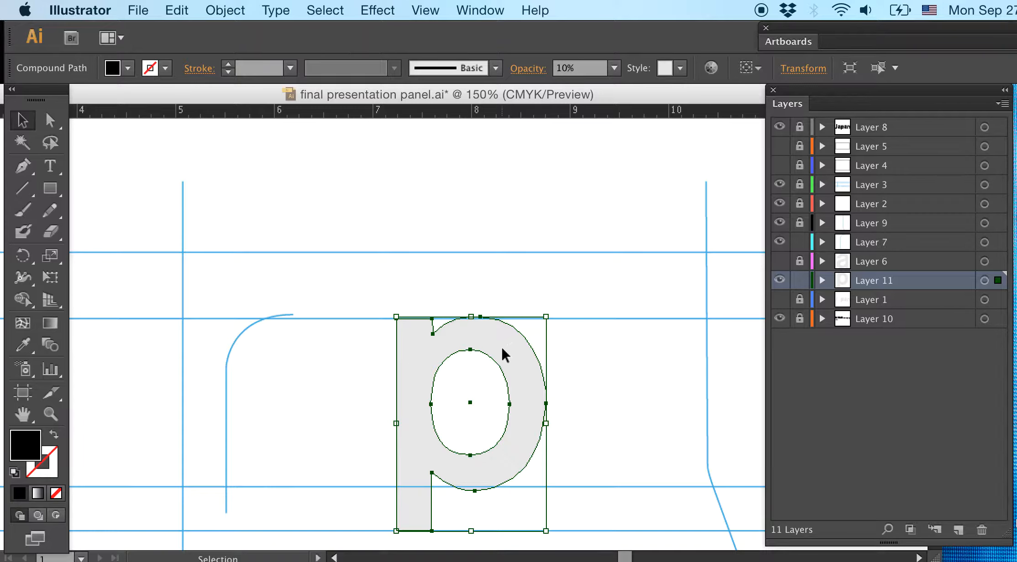
left_click(613, 348)
left_click(531, 353)
left_click(822, 280)
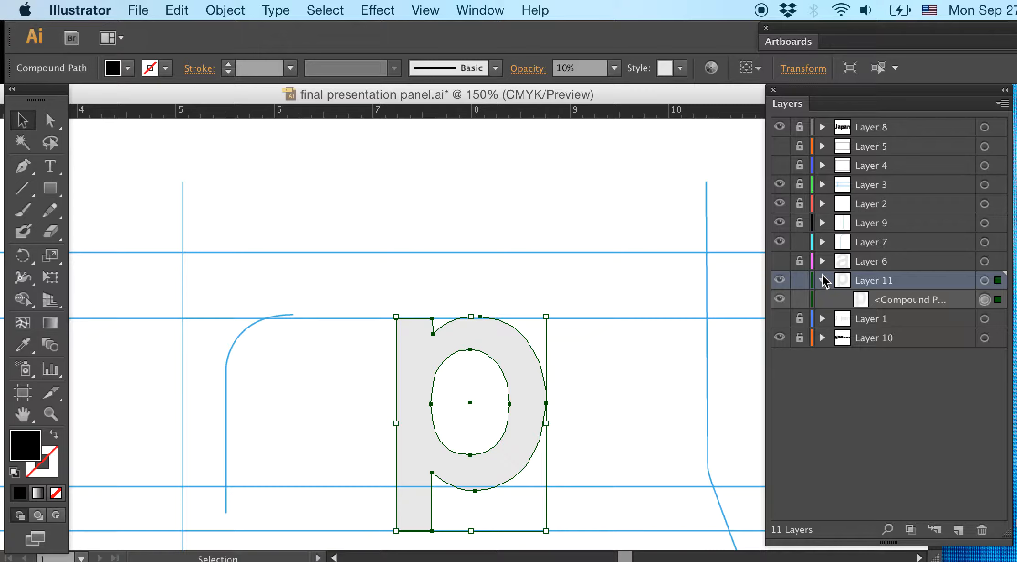
left_click(908, 305)
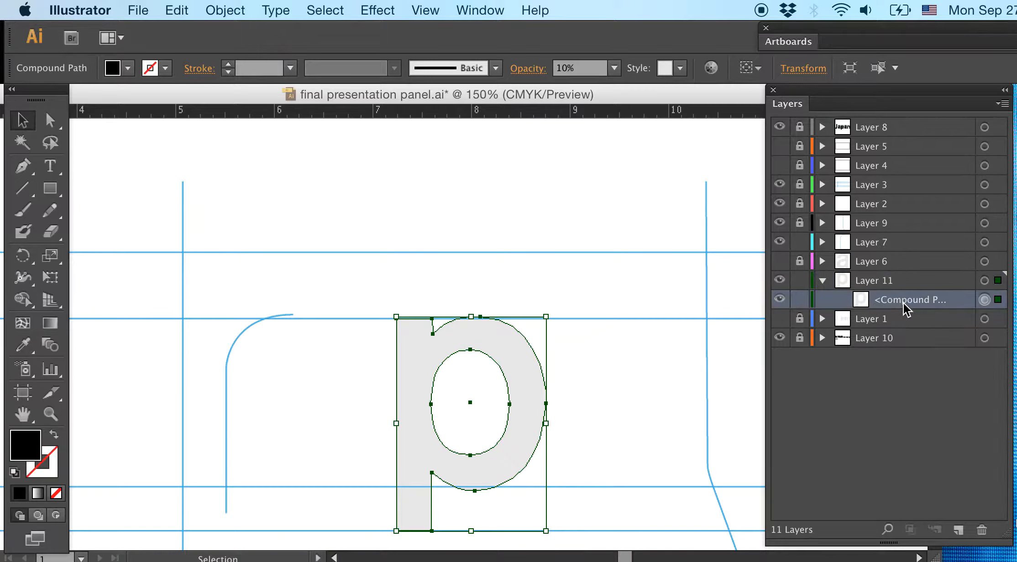
double_click(906, 310)
left_click(895, 325)
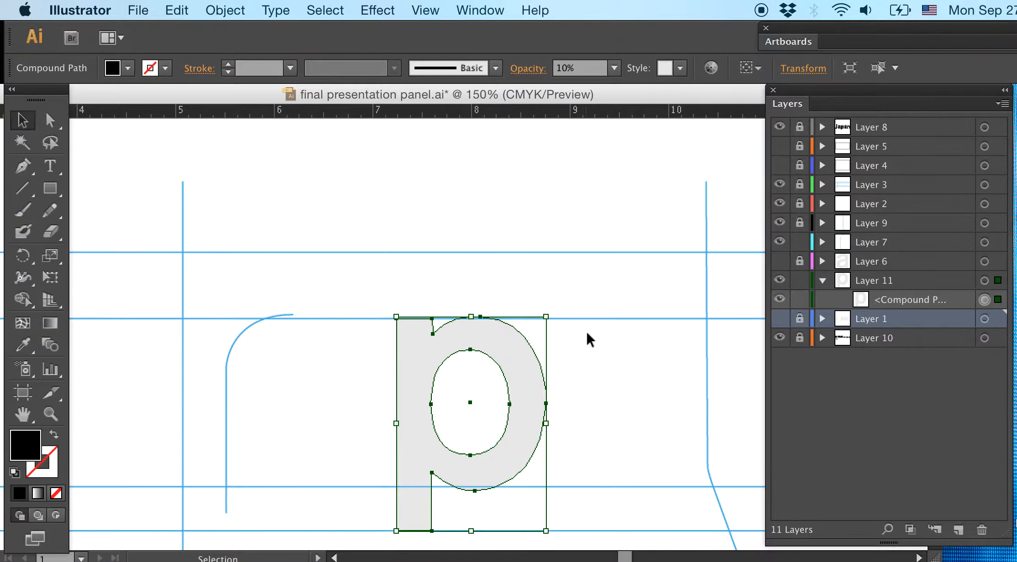
Release the p's compound path and delete the inner counter shape
left_click(587, 334)
left_click(490, 340)
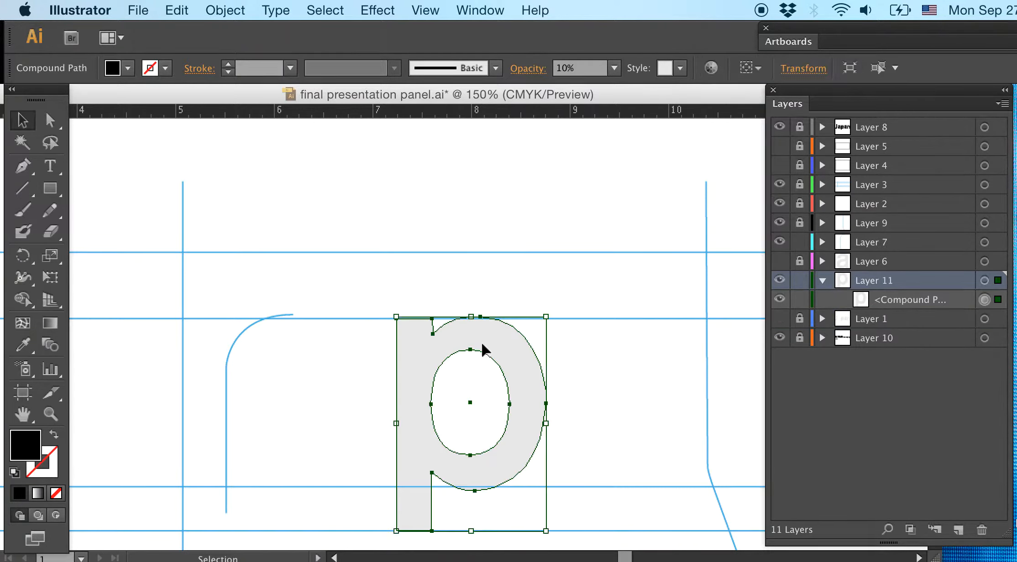
left_click(233, 12)
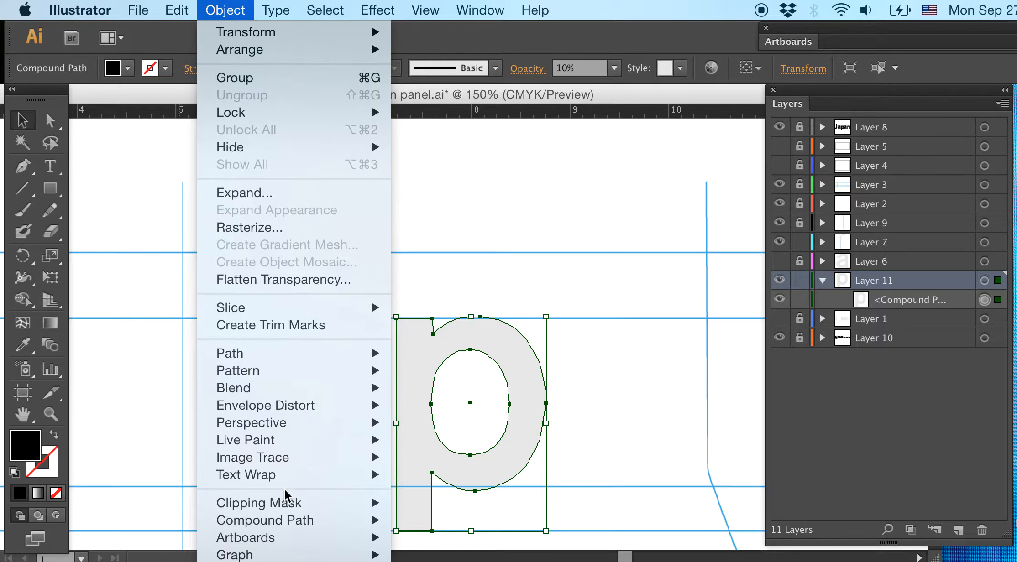
mouse_move(288, 523)
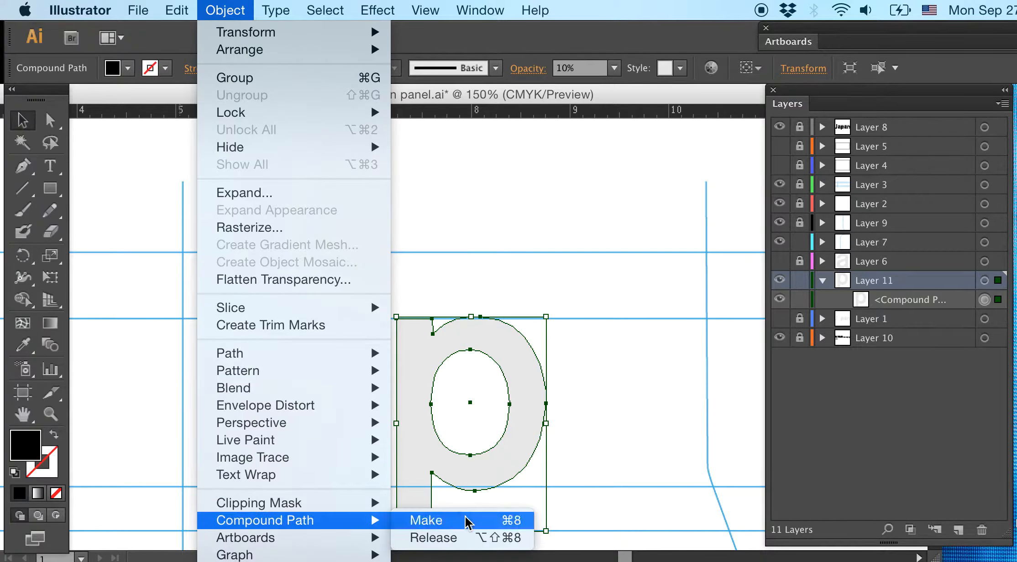
left_click(456, 539)
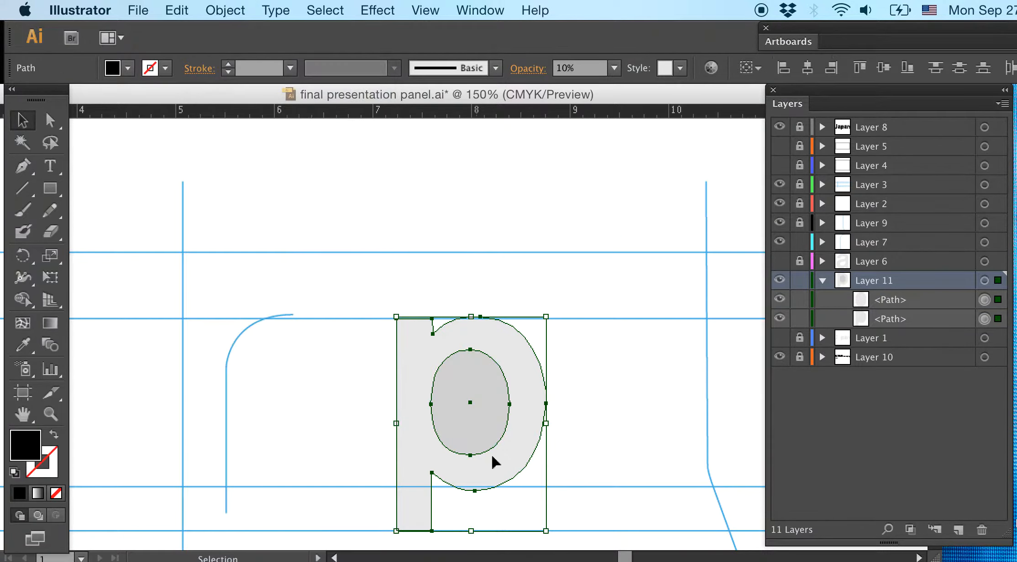
left_click(594, 329)
left_click(476, 370)
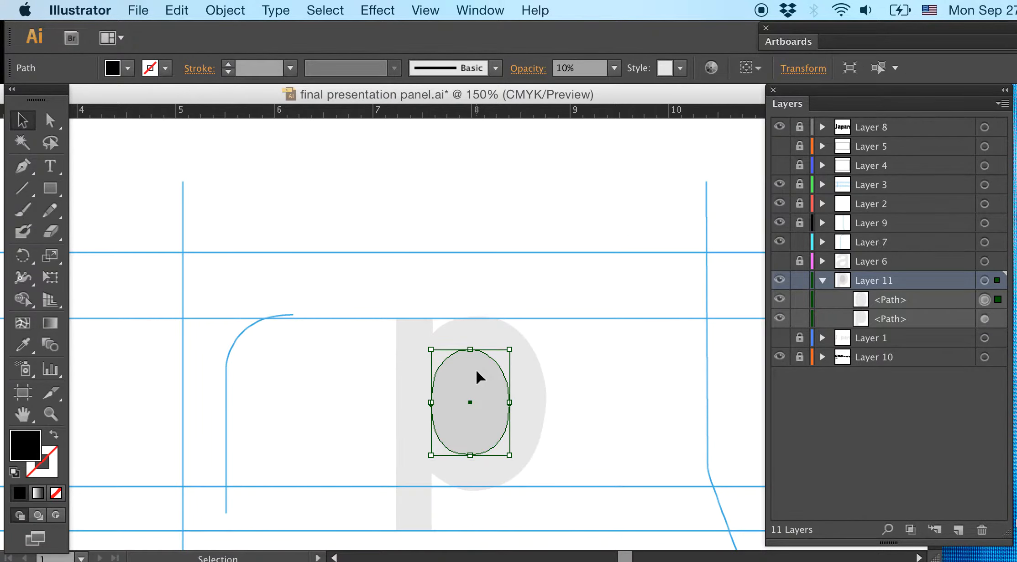
key("Delete")
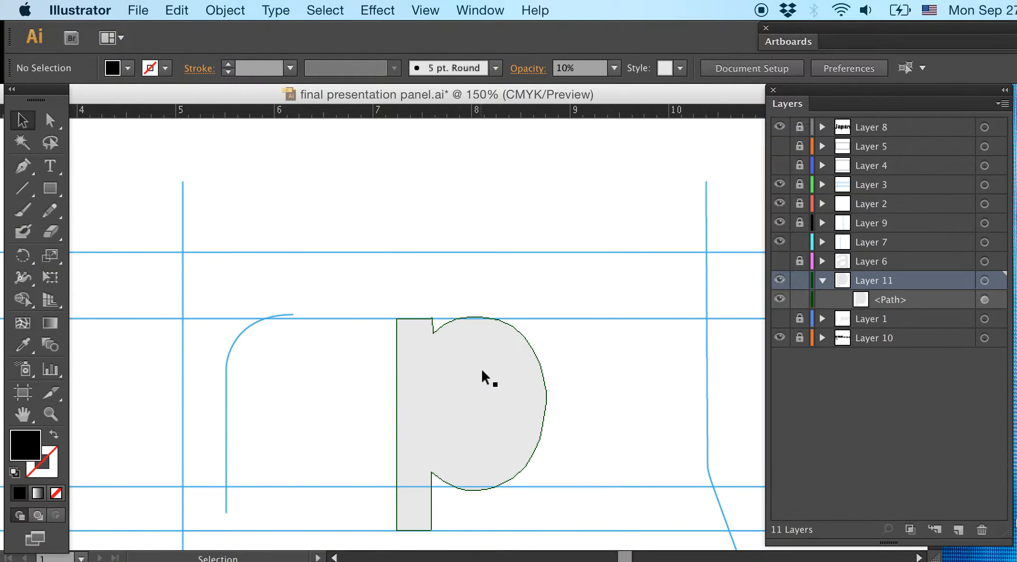
Delete the anchor points of the p's stem and lower bowl, keeping only the bowl's upper-right curve
left_click(49, 123)
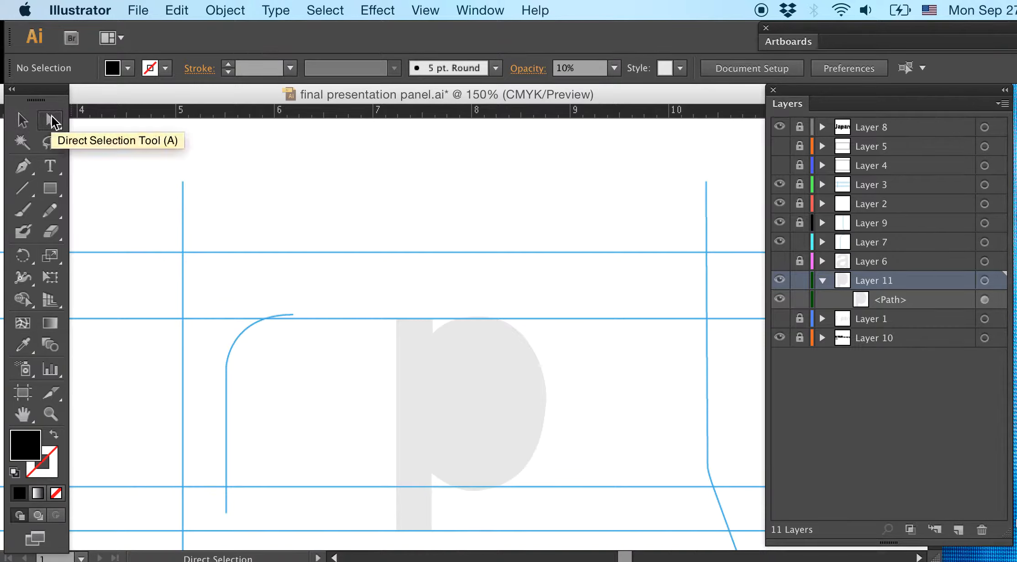
left_click_drag(368, 299, 443, 363)
key("Delete")
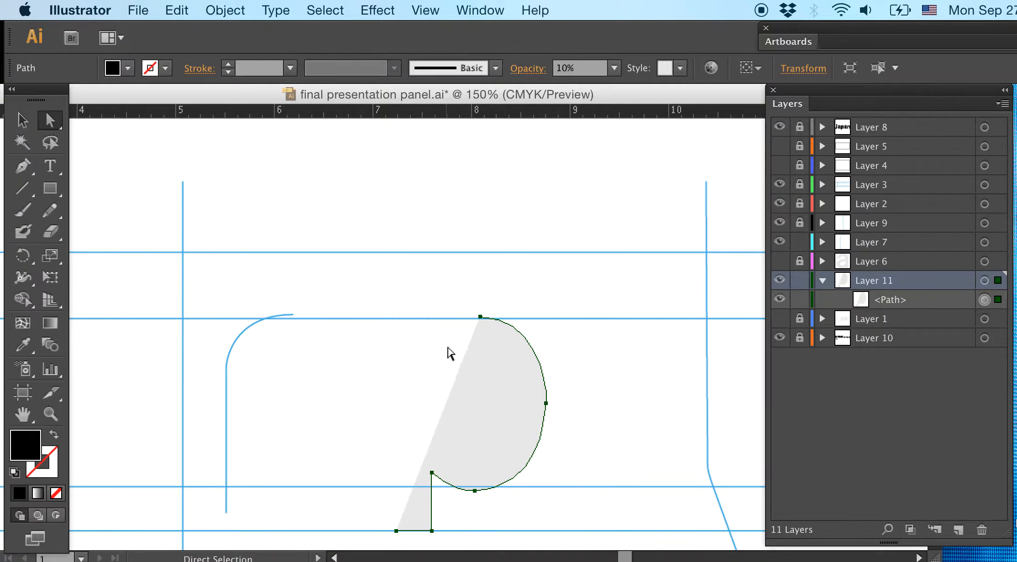
left_click(459, 521)
left_click_drag(392, 453, 457, 538)
key("Delete")
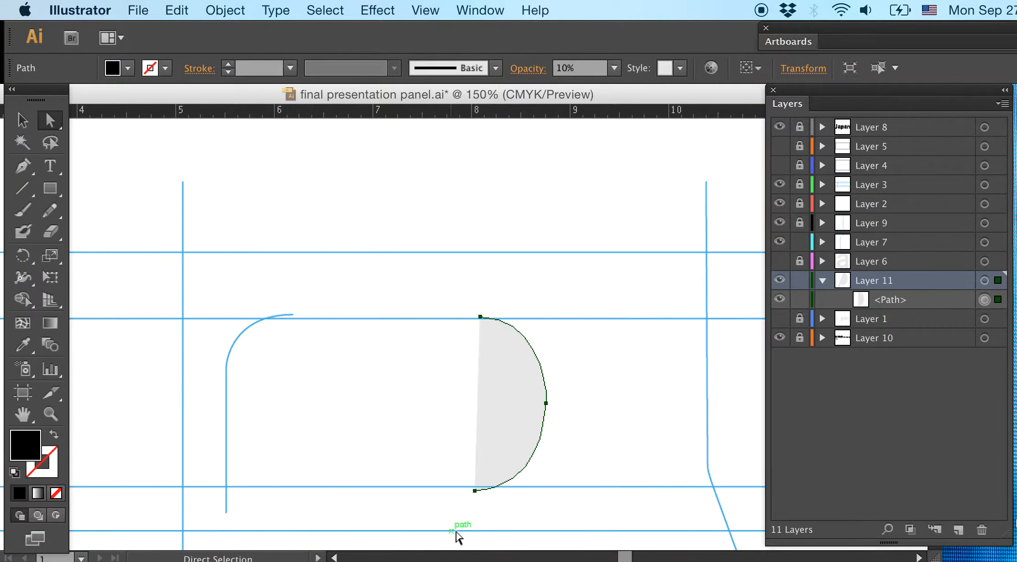
left_click_drag(462, 483, 489, 498)
key("Delete")
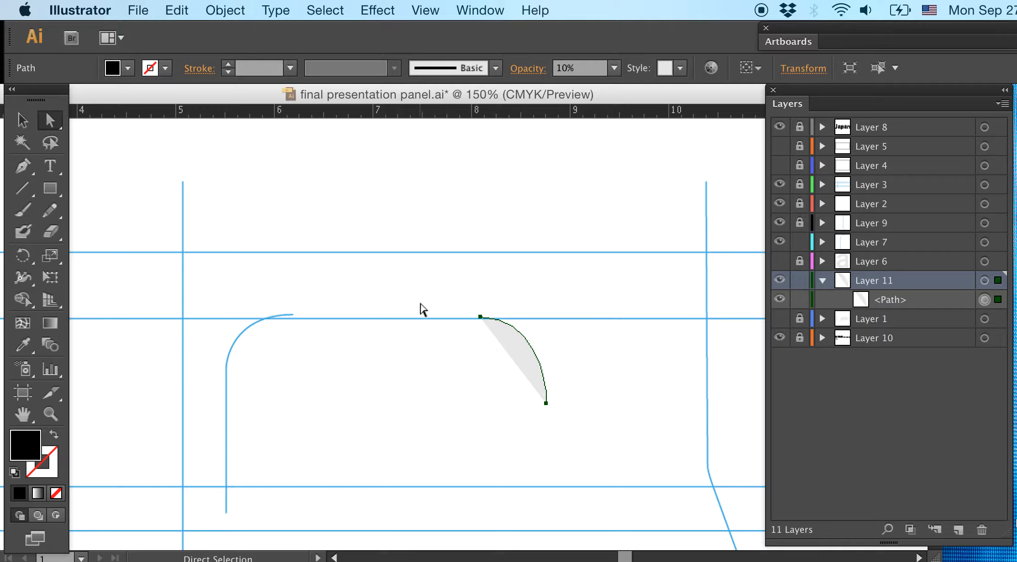
Swap the remaining curve's fill and stroke so it is a black outline, and set its opacity to 100%
left_click(55, 436)
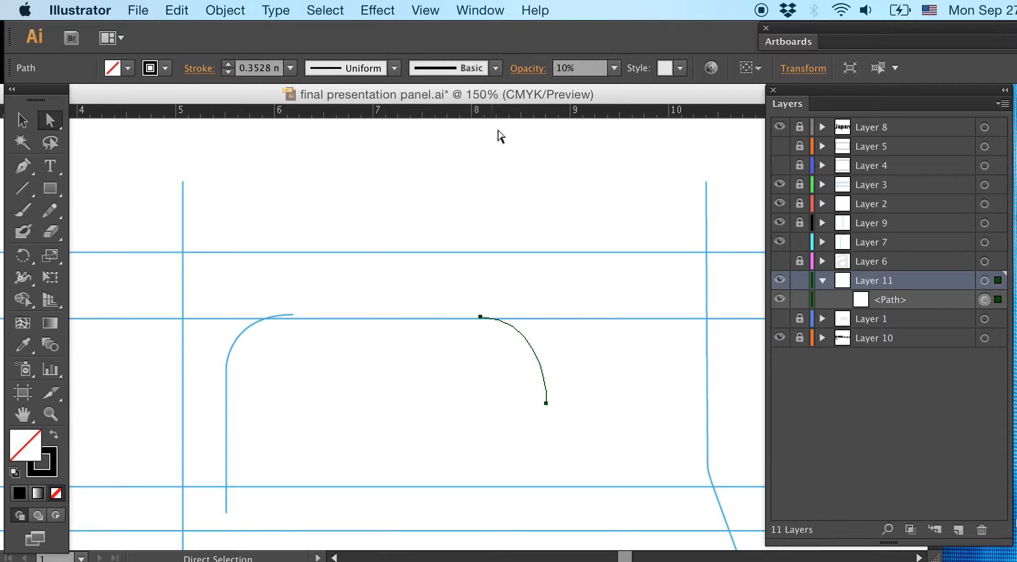
left_click(615, 68)
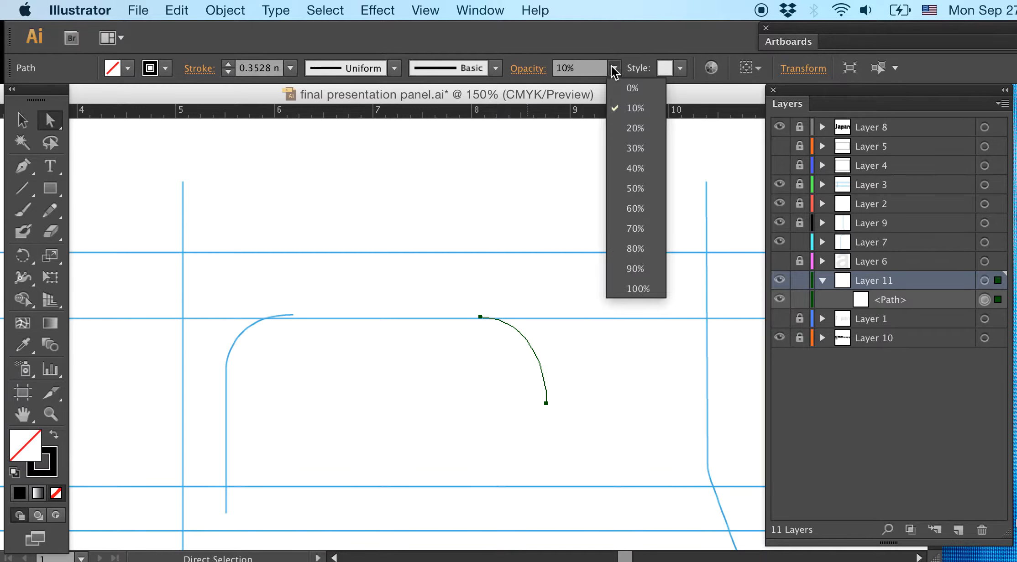
left_click(638, 289)
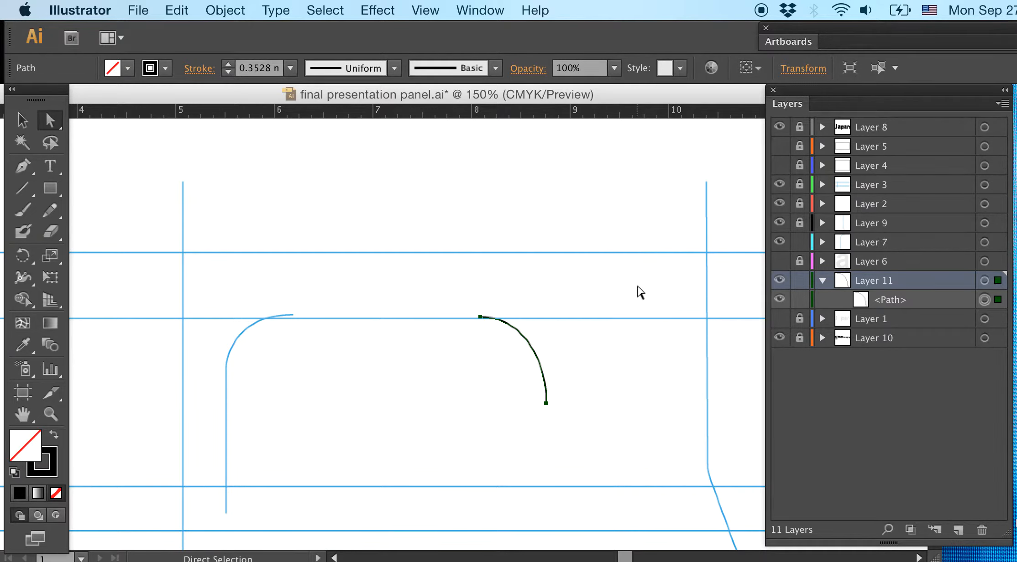
Try to match the curve's stroke to the blue construction curve over the first a with the Eyedropper, and undo it
left_click(24, 347)
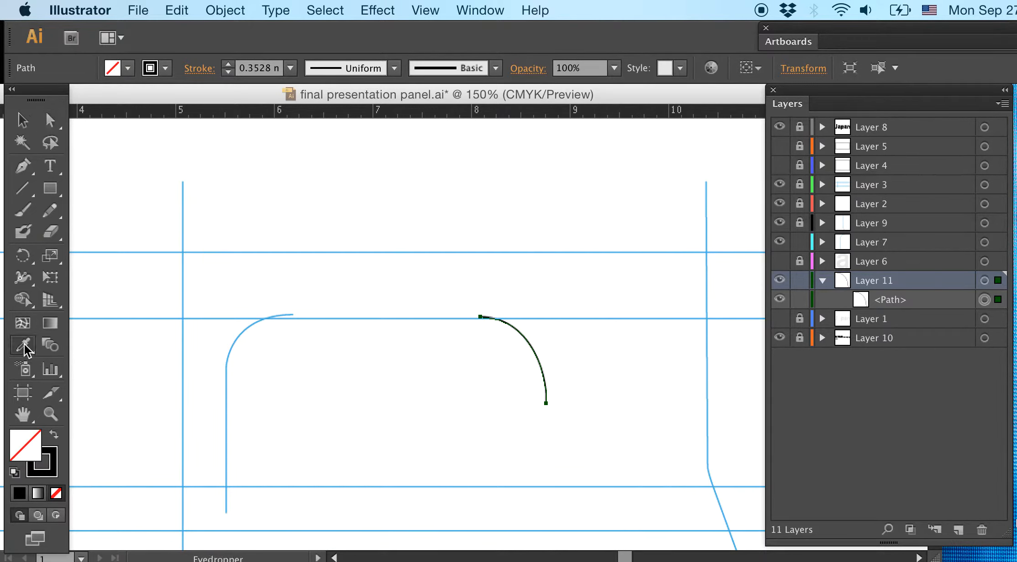
left_click(246, 331)
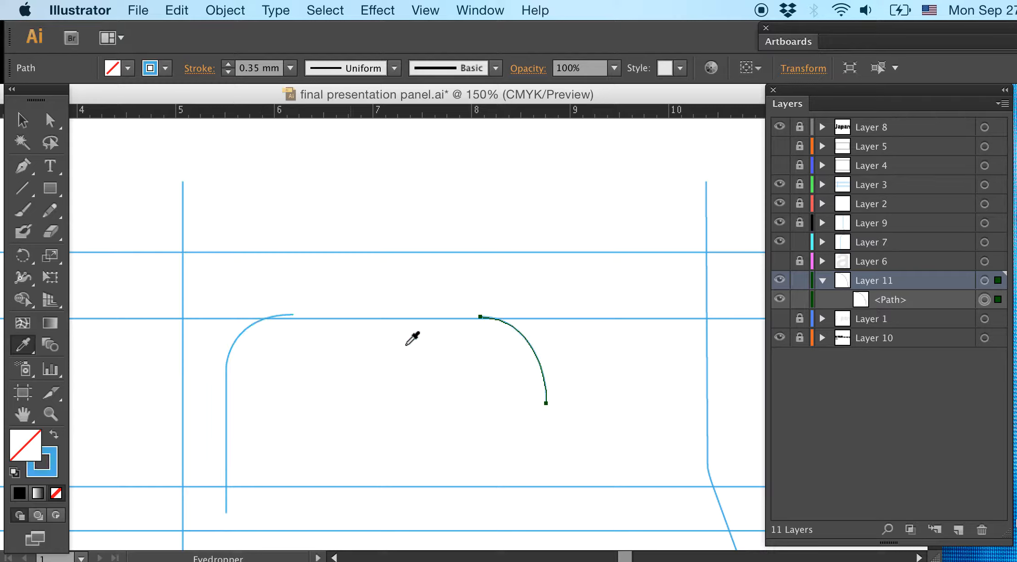
left_click(23, 120)
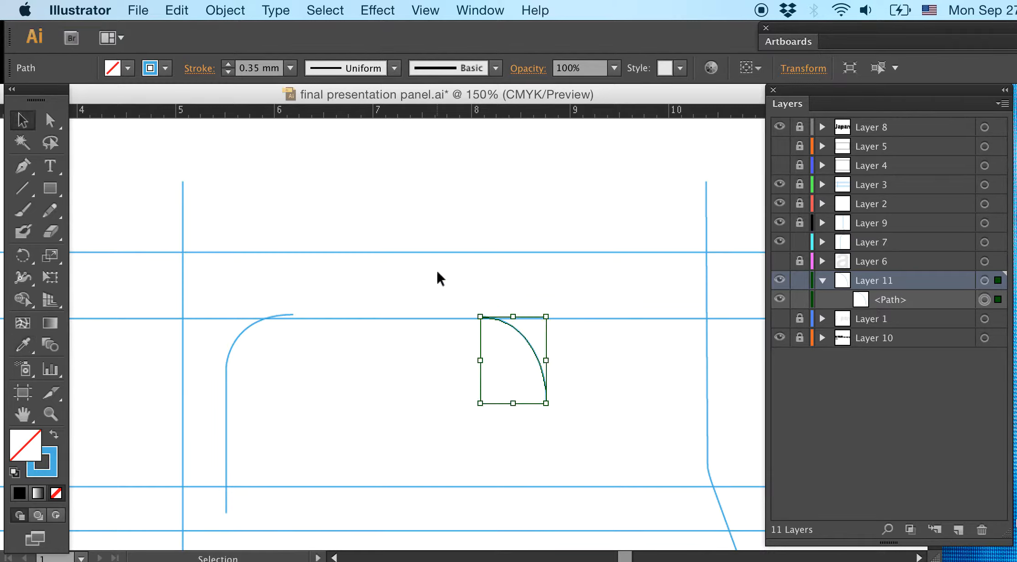
left_click(480, 273)
key("super+z")
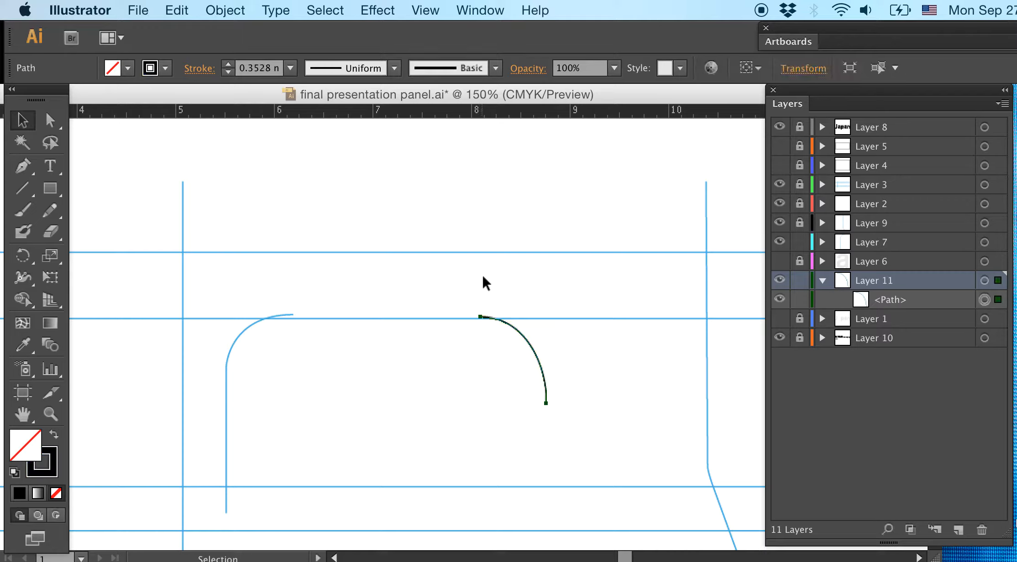
Look up the stroke colour's hex code of the blue construction curve over the first a
left_click(498, 271)
left_click(518, 322)
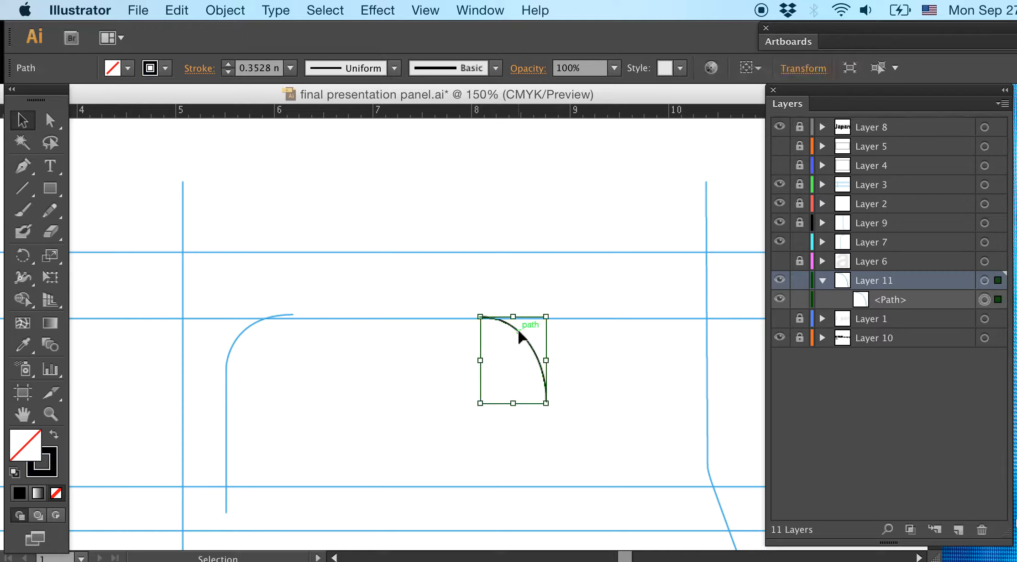
left_click(362, 161)
left_click(234, 345)
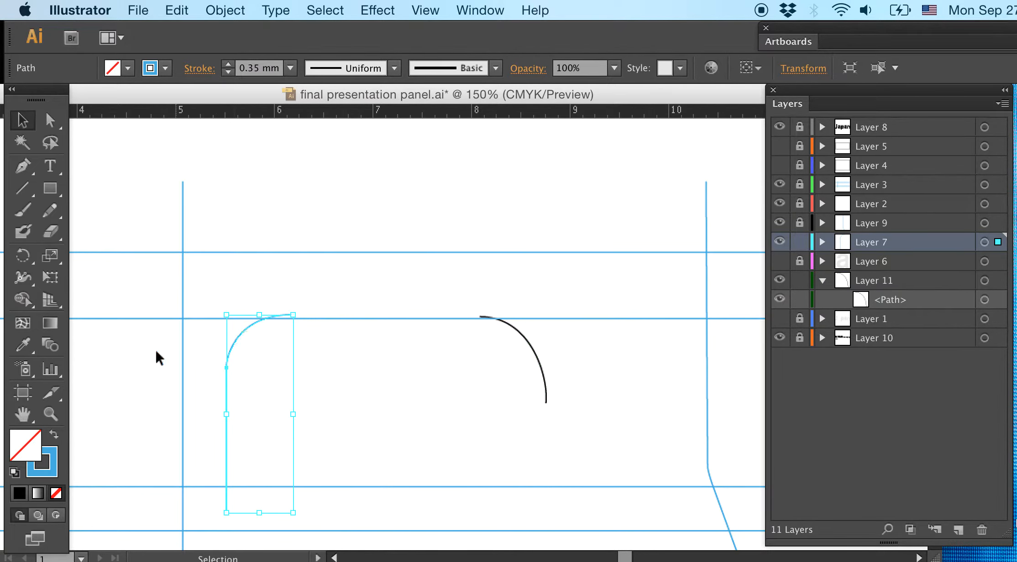
double_click(59, 461)
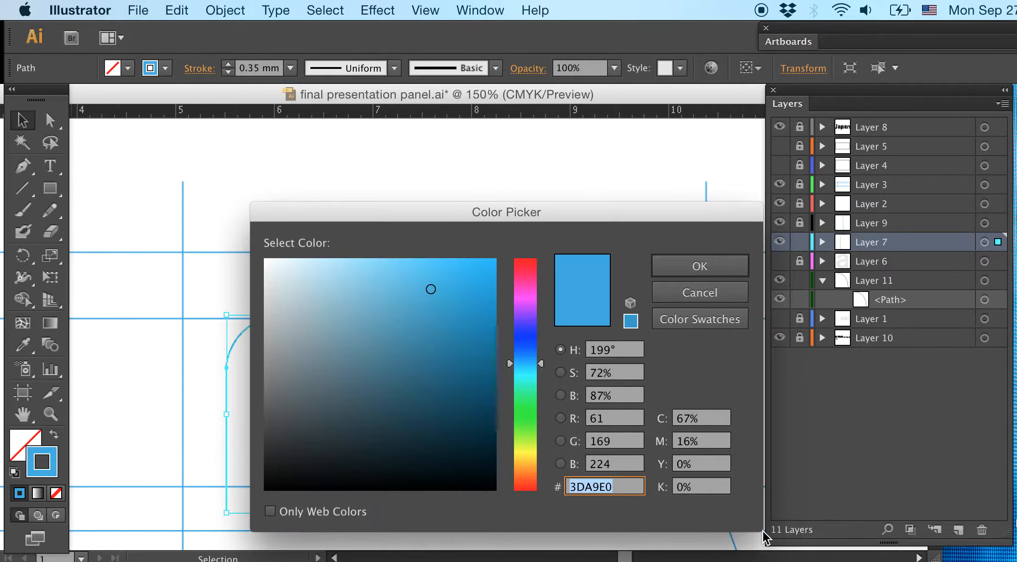
left_click_drag(550, 219, 479, 505)
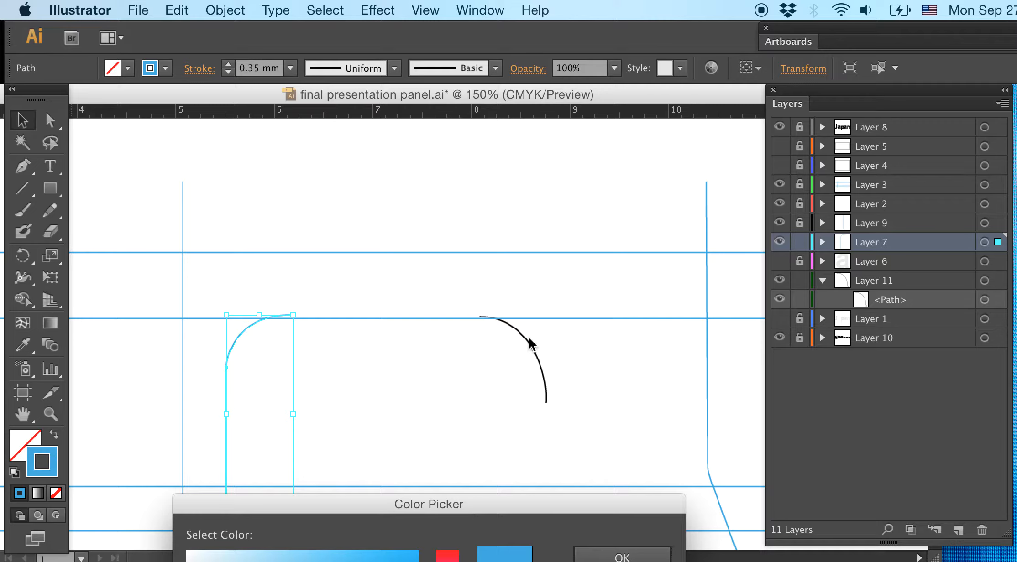
left_click(622, 556)
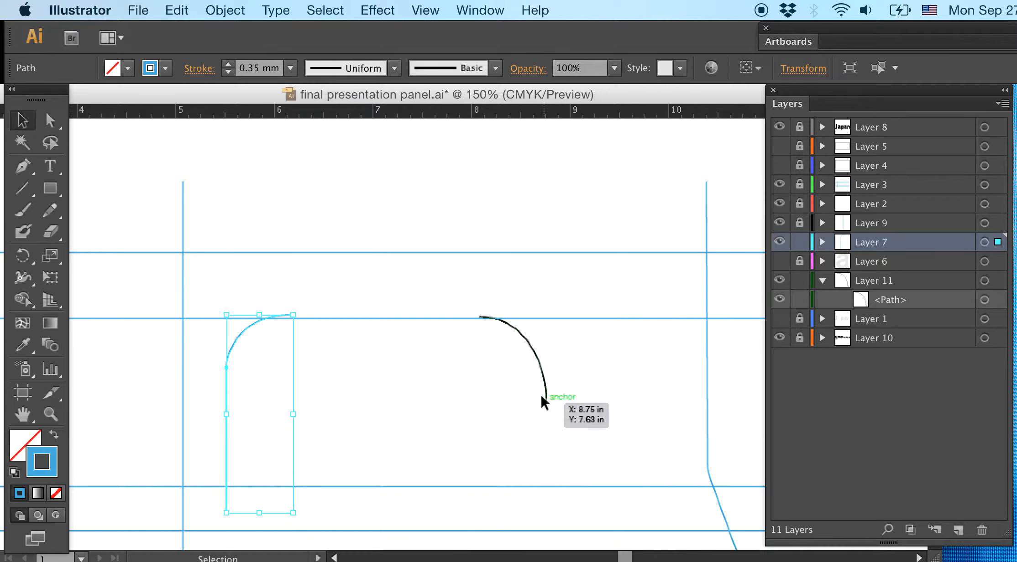
Select the p's black curve, consult the Color Picker screenshot in Preview for the blue's hex code, and return to Illustrator
left_click(537, 361)
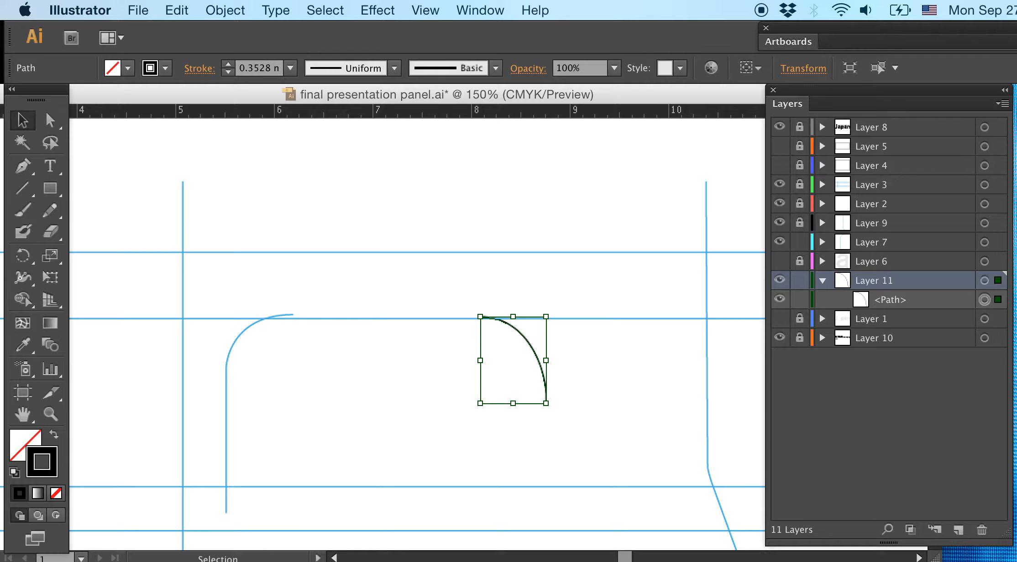
left_click(1014, 235)
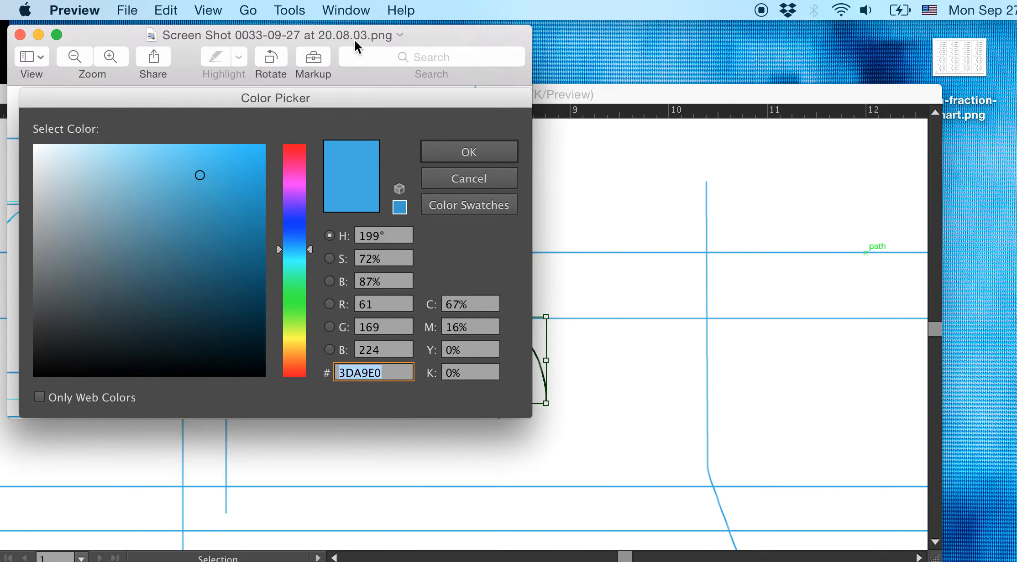
left_click_drag(354, 40, 957, 363)
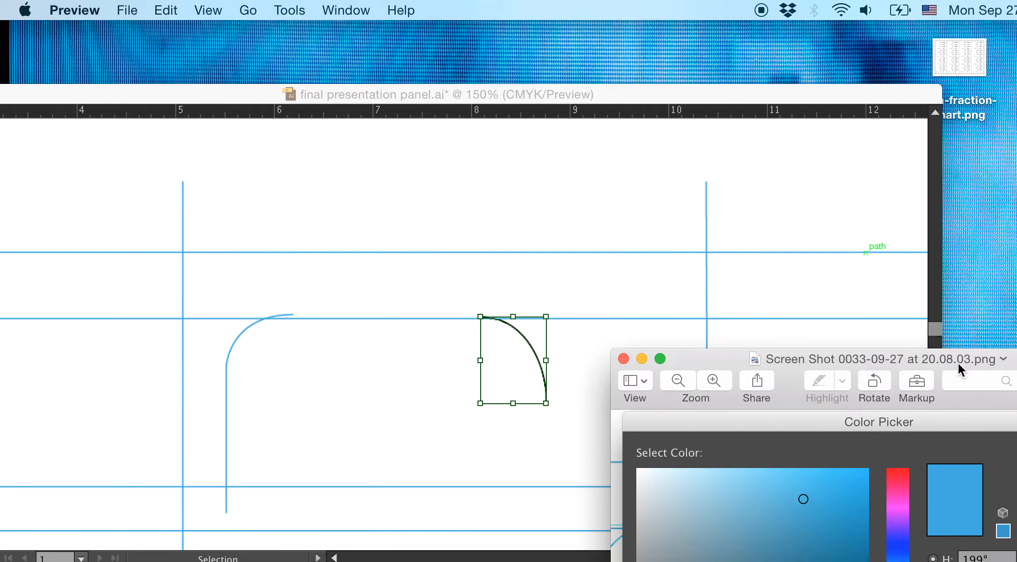
left_click(611, 259)
key("super+Tab")
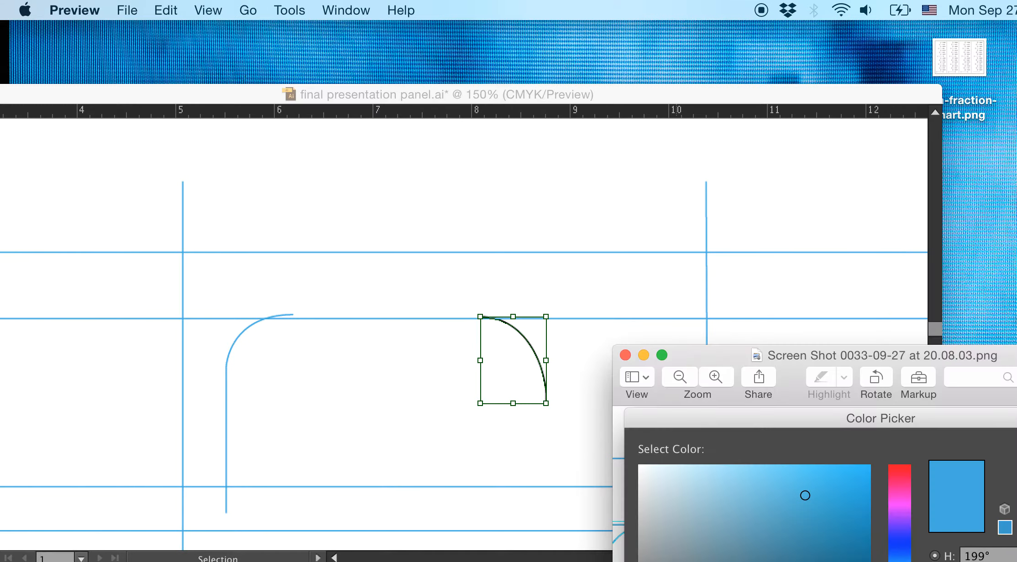
left_click_drag(951, 360, 715, 449)
left_click(633, 299)
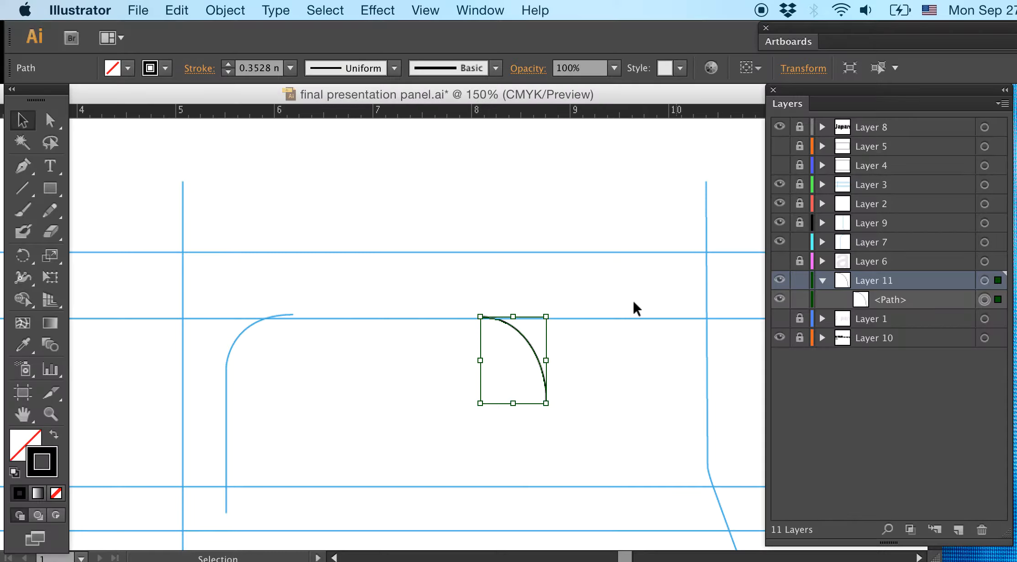
left_click(479, 10)
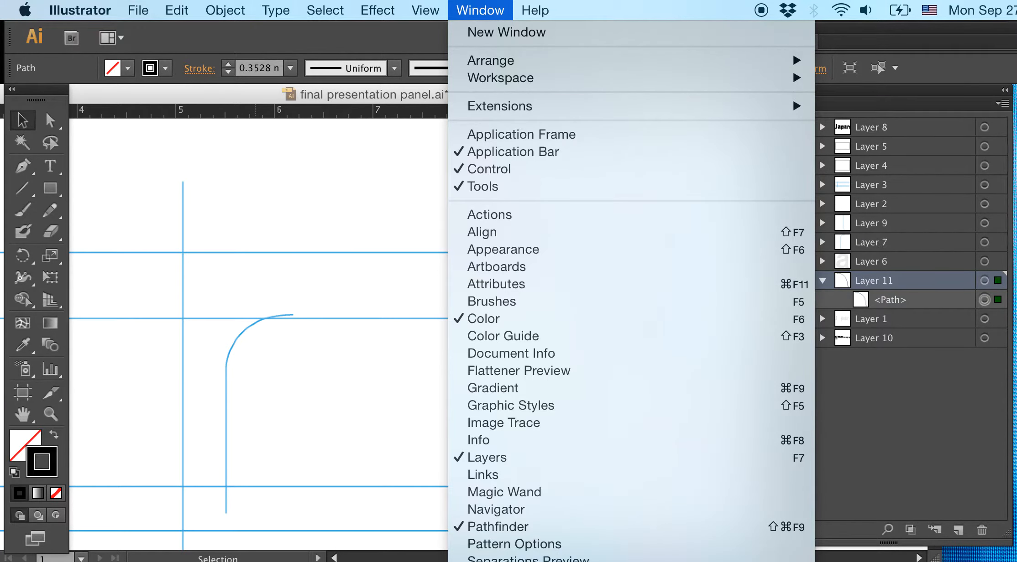
left_click(524, 561)
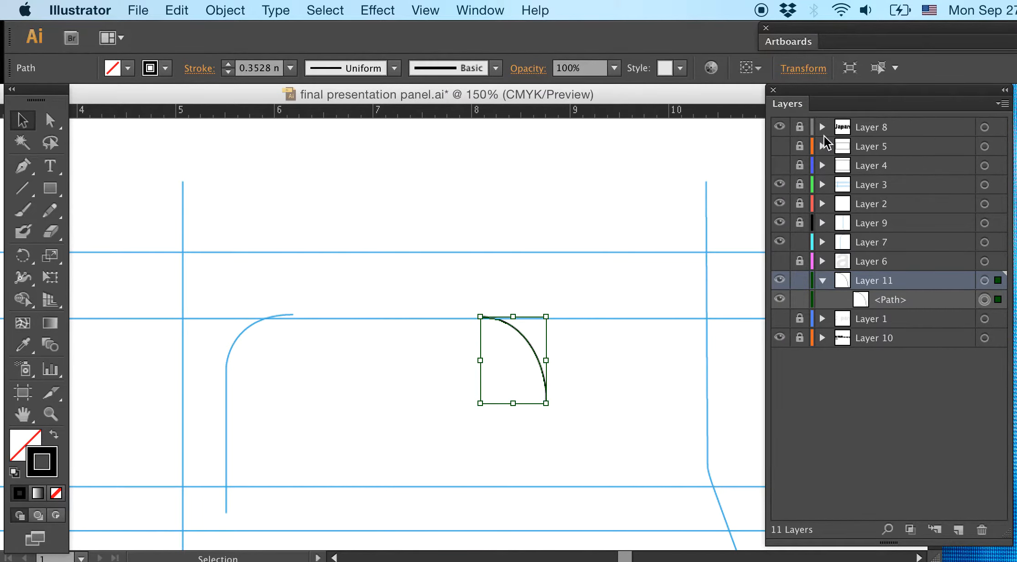
left_click_drag(1016, 95, 527, 131)
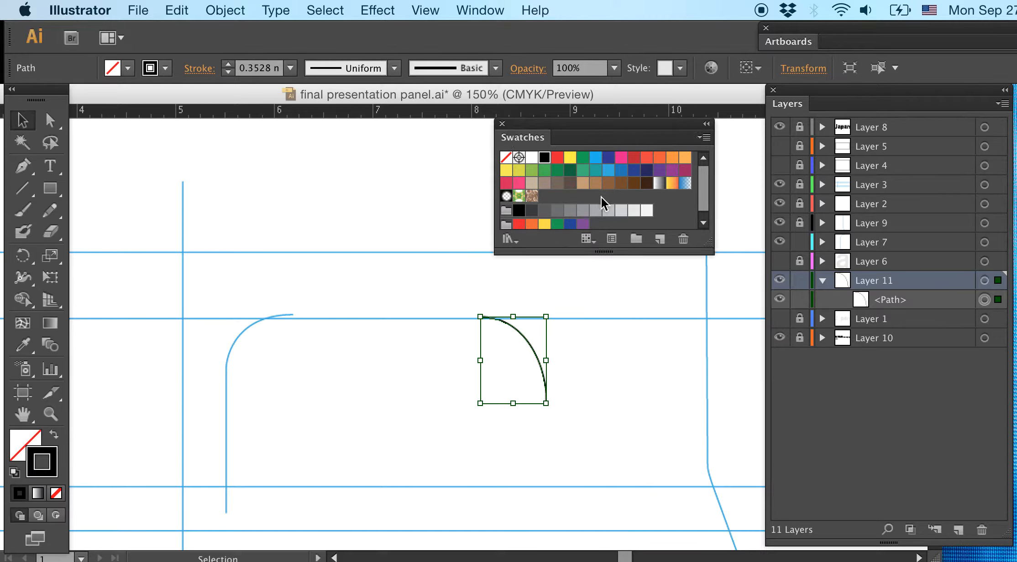
left_click(503, 123)
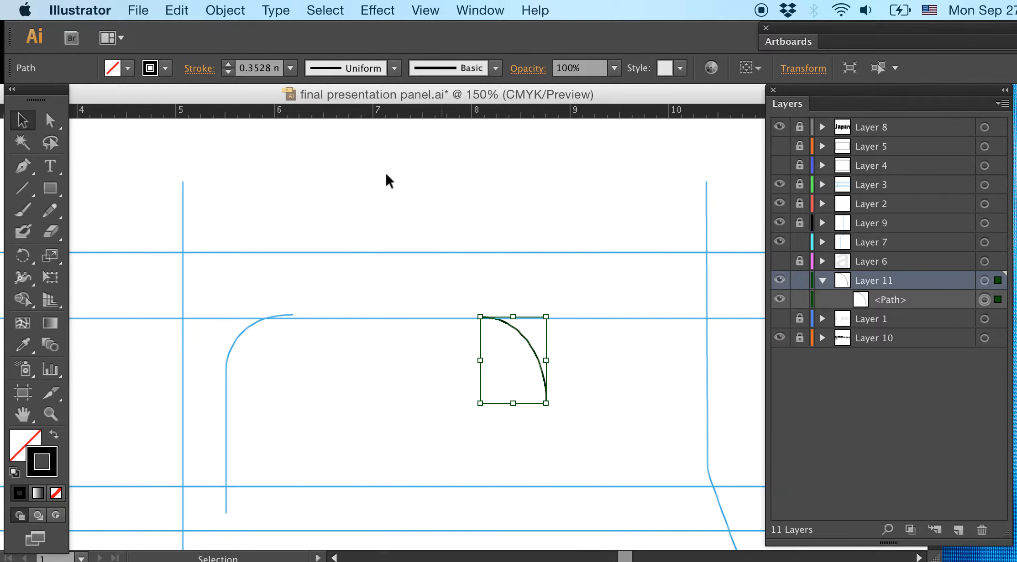
Set the p curve's stroke colour to hex 3DA9E0 and deselect the curve
double_click(51, 464)
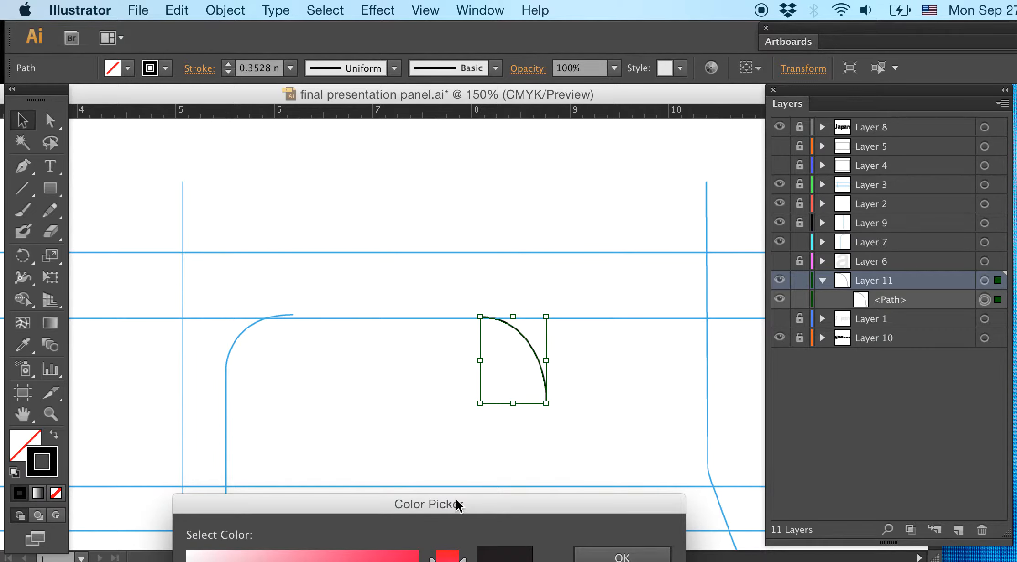
left_click_drag(576, 508, 560, 172)
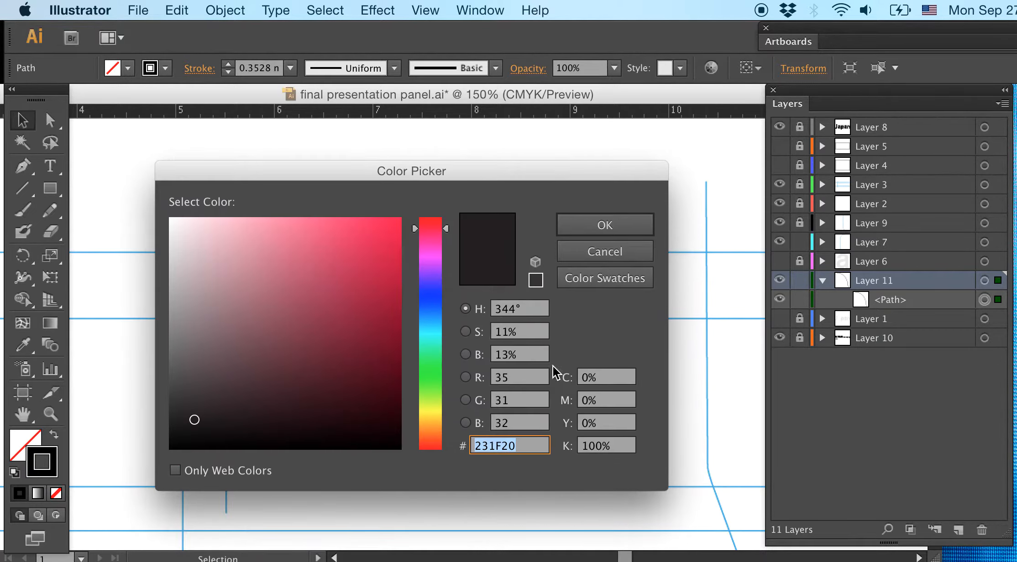
left_click(536, 446)
left_click_drag(536, 445, 470, 446)
type("#")
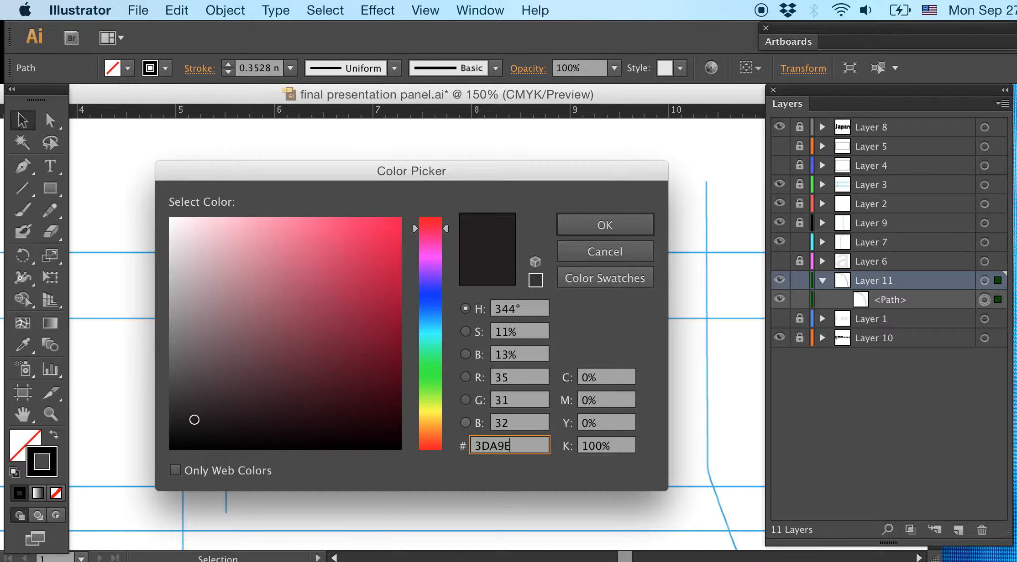
key("Return")
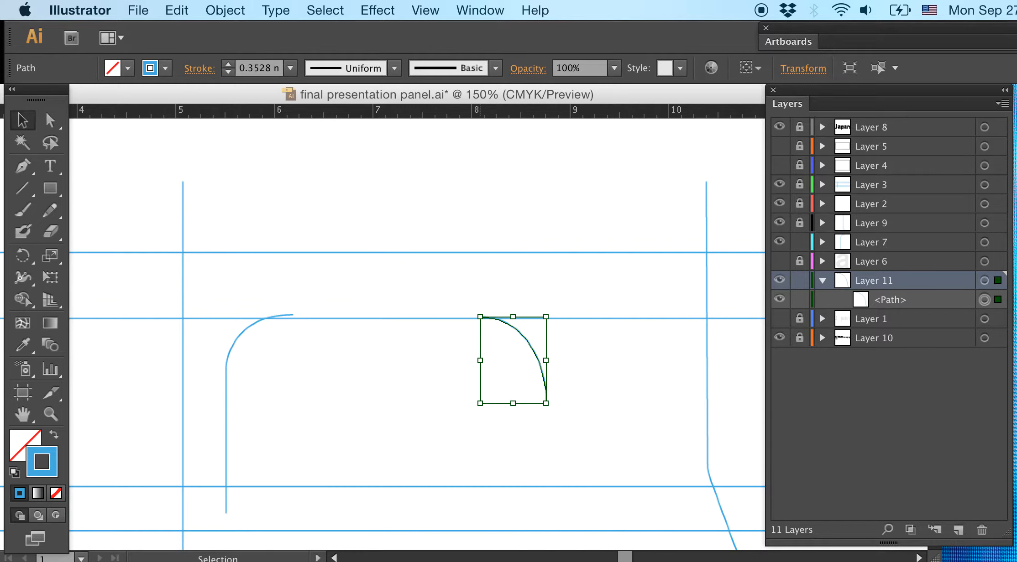
left_click(412, 401)
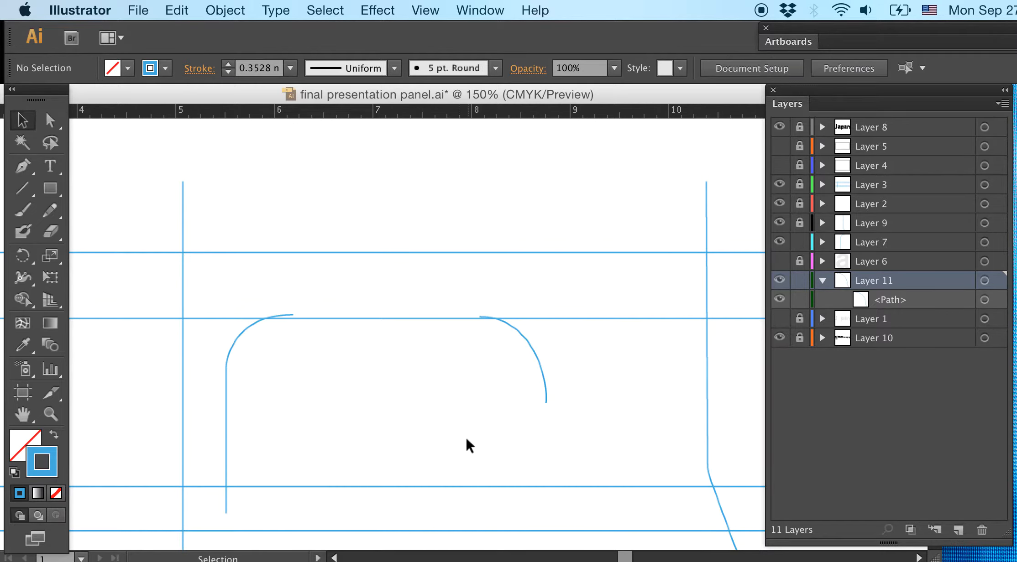
Collapse Layer 11, show the grey wordmark on Layer 1 and Layer 6, and lock Layer 7
left_click(823, 281)
left_click(780, 299)
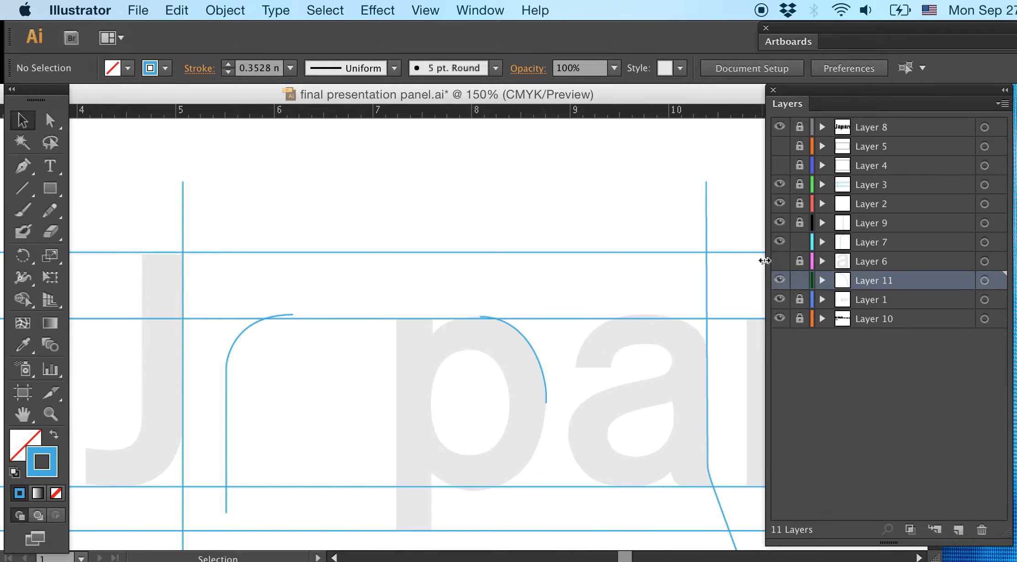
left_click(779, 261)
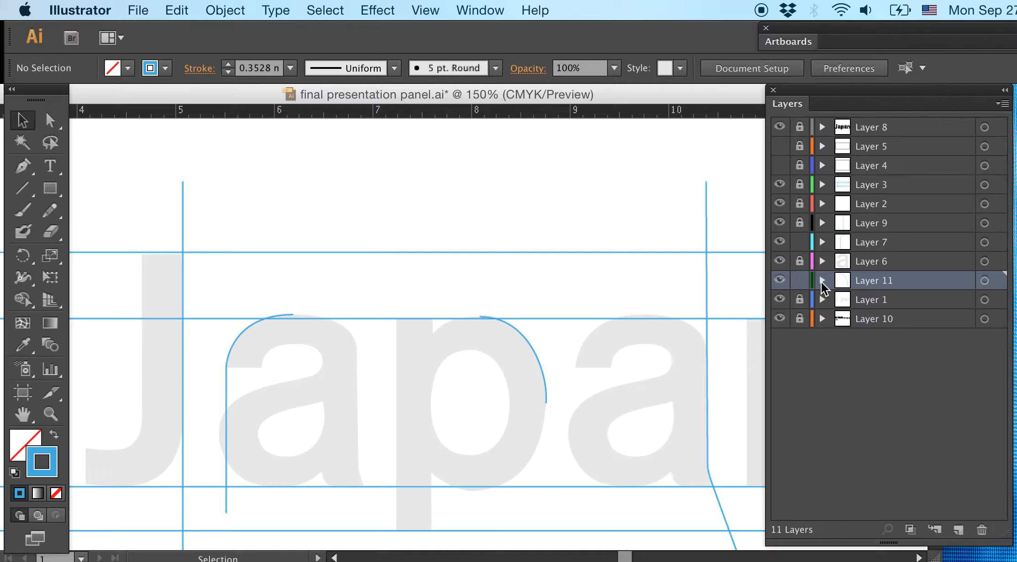
left_click(779, 282)
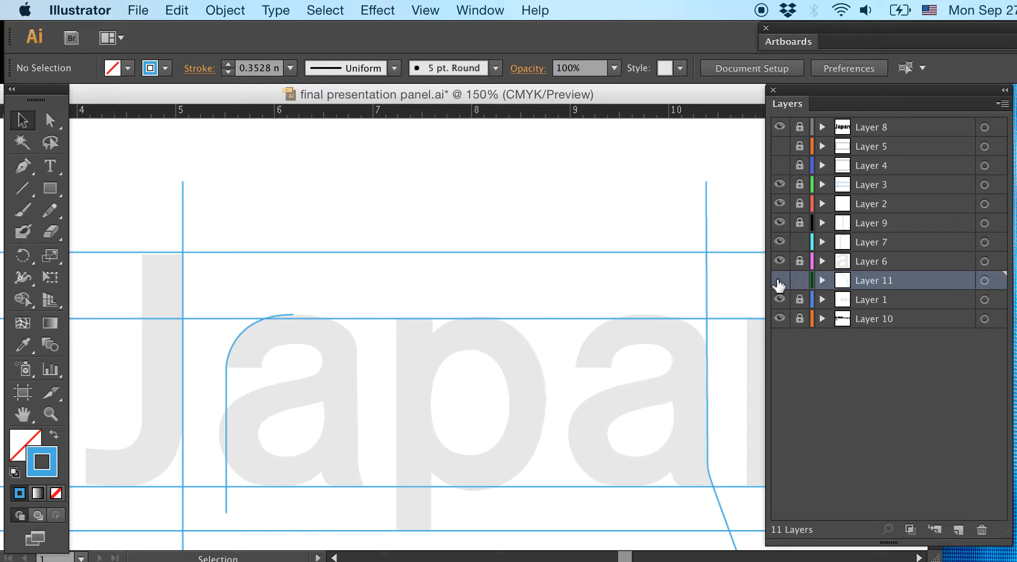
left_click(779, 282)
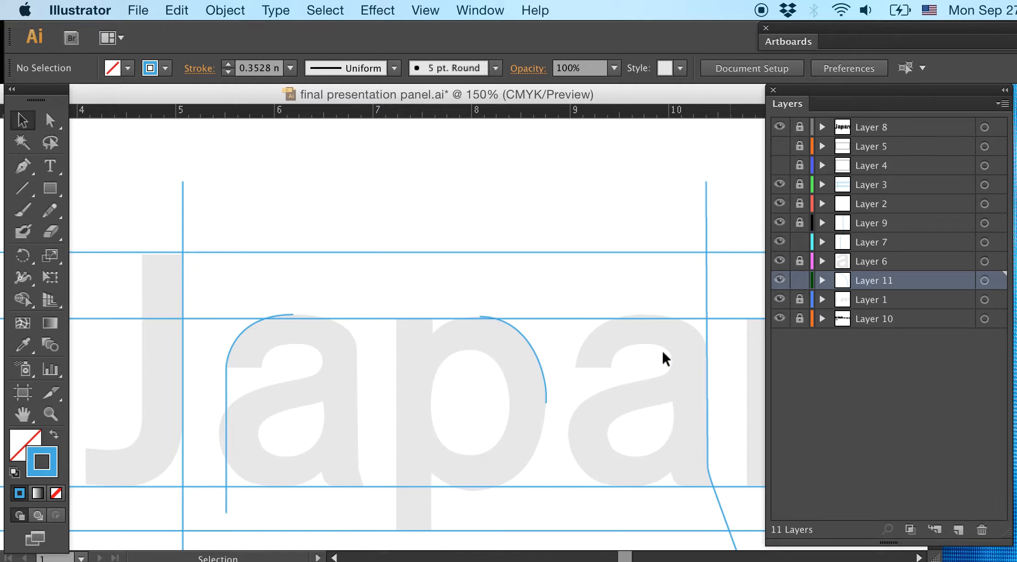
left_click(800, 242)
Extend the p's curve from its lower endpoint with a straight vertical Pen segment about 0.96 in long, ending just below the baseline
left_click(50, 121)
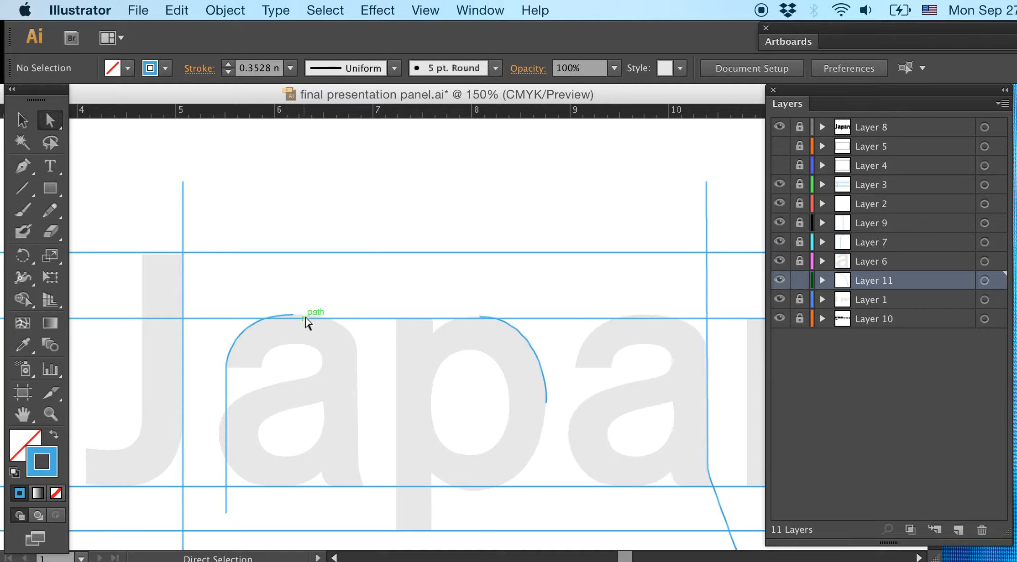
left_click_drag(566, 389, 522, 418)
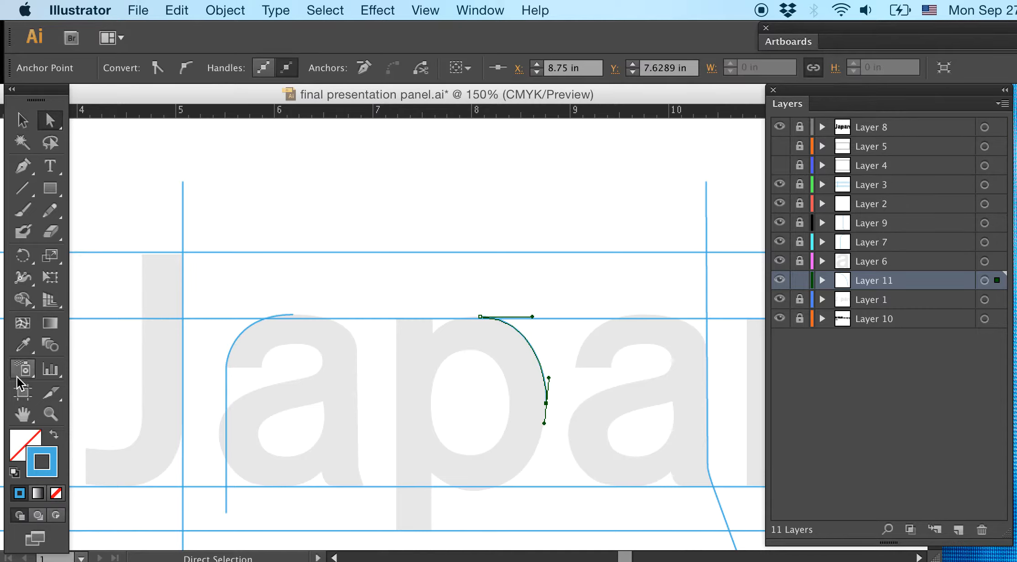
left_click(23, 166)
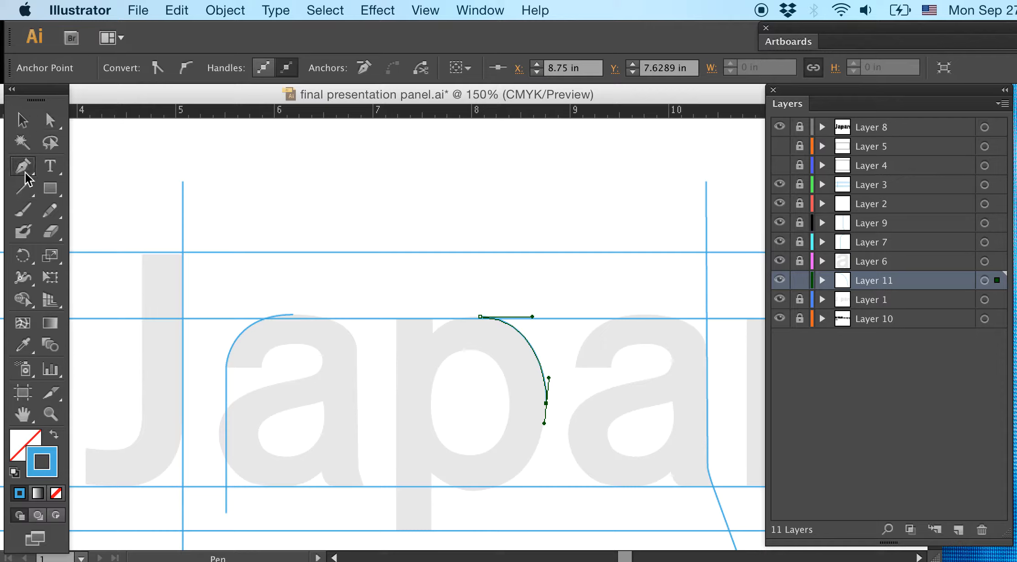
left_click(545, 402)
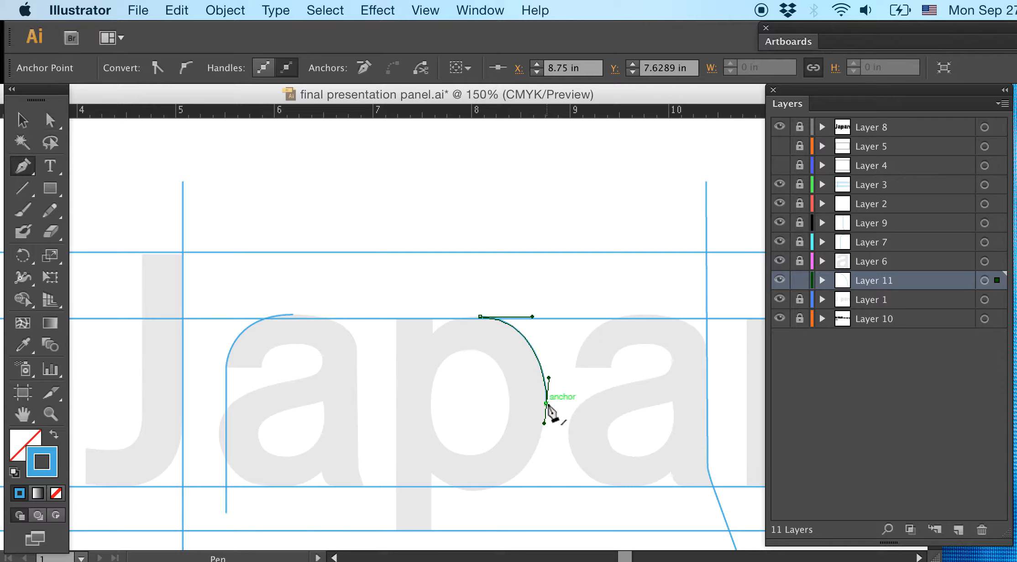
left_click(546, 404)
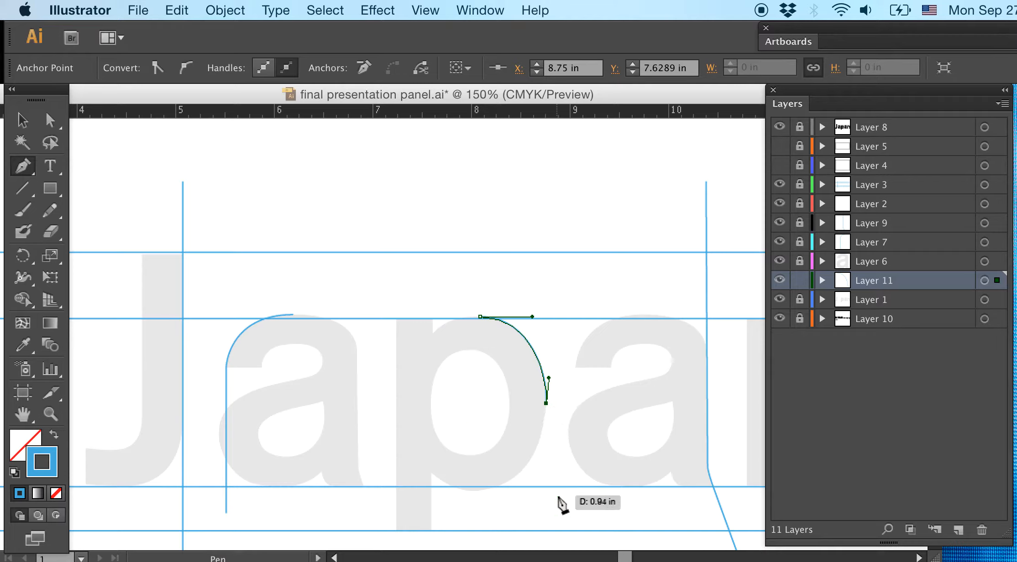
left_click(545, 498)
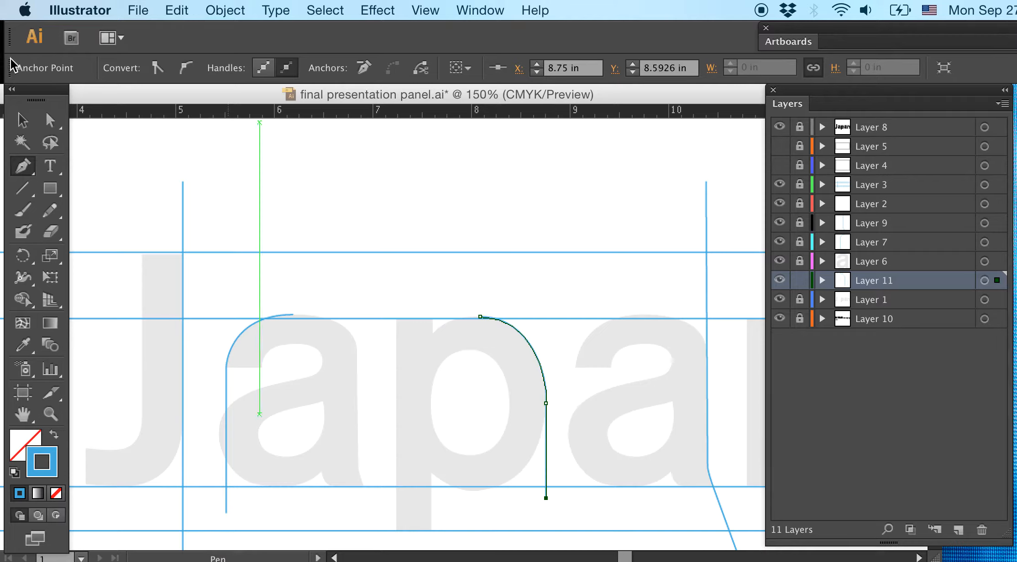
left_click(22, 121)
left_click(533, 284)
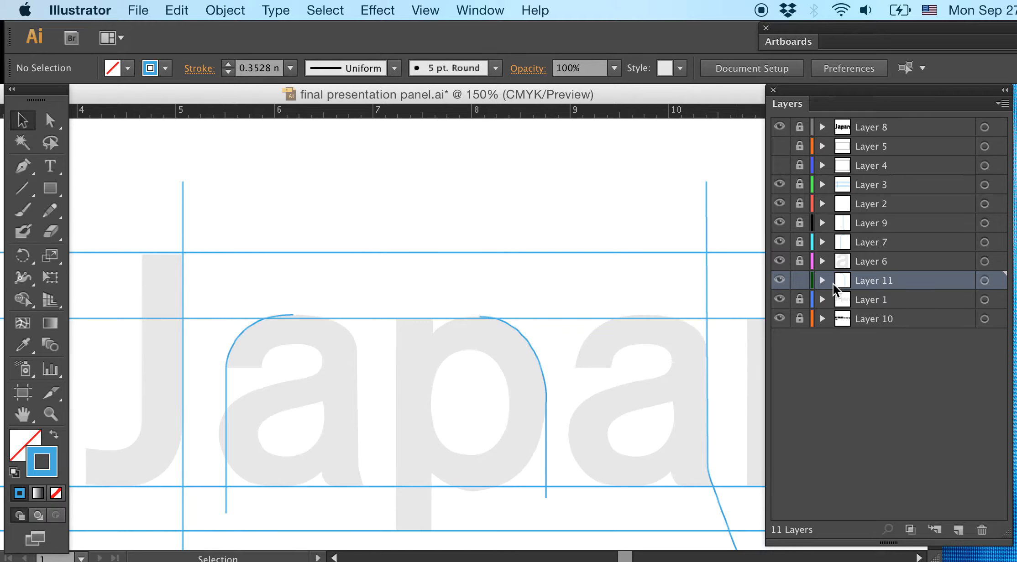
Lock Layer 11 and review the construction lines on the whole panel
left_click(799, 280)
key("super+minus")
key("super+minus")
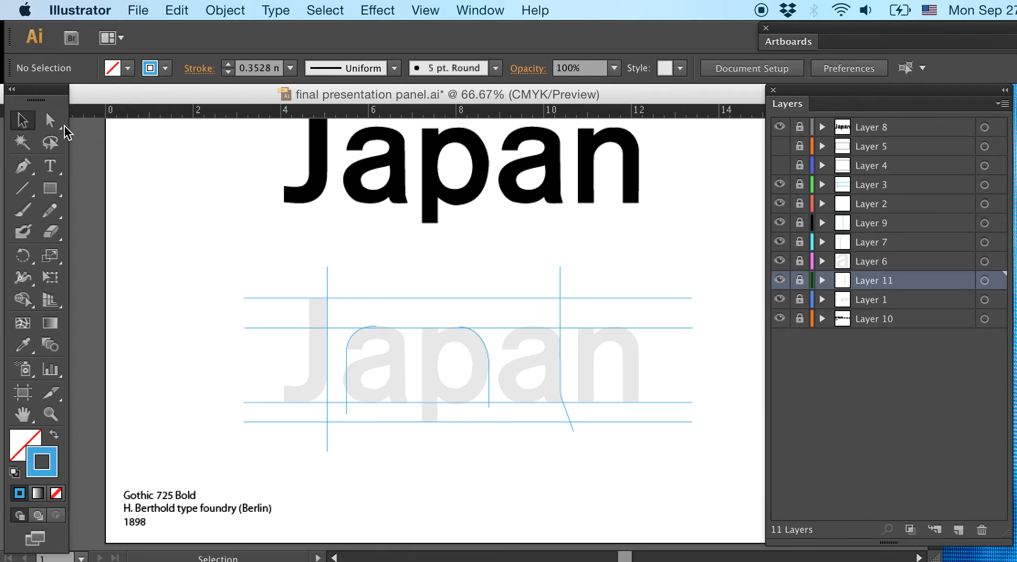
Unlock Layer 11 and extend the p's construction line straight down, moving its lower anchor point to about Y 9.95 in
left_click(49, 121)
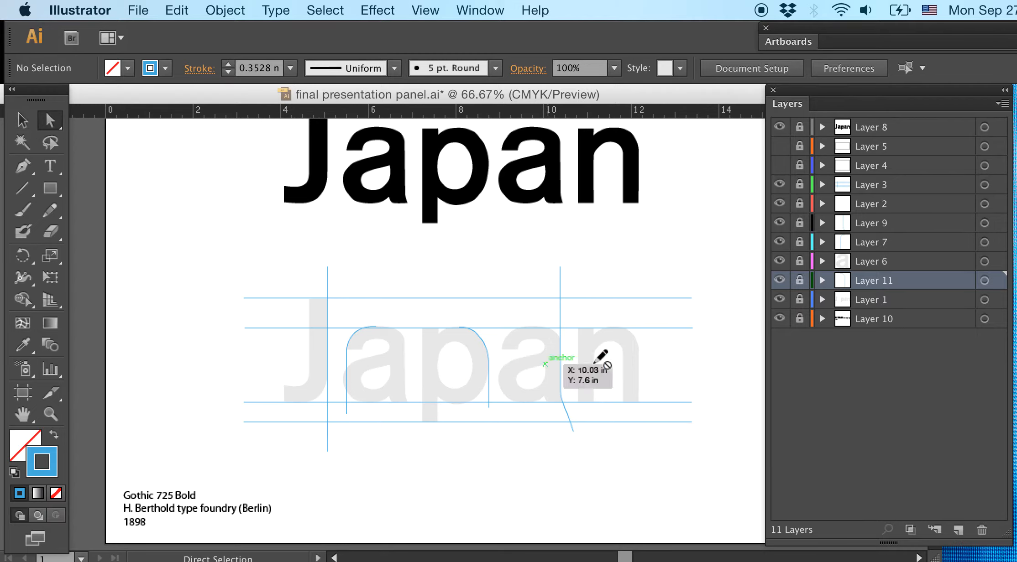
key("super+plus")
key("super+plus")
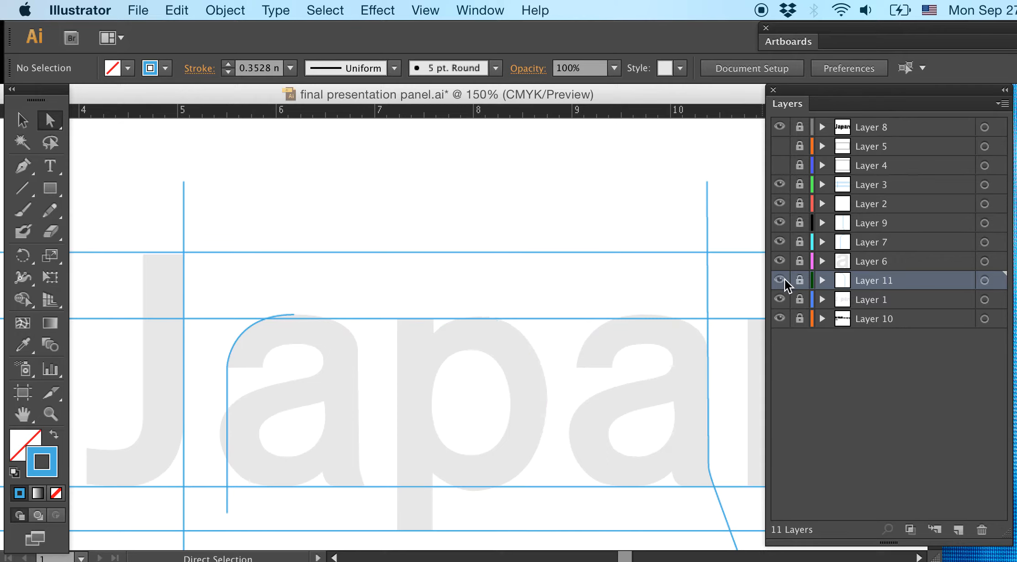
left_click(796, 286)
left_click(547, 498)
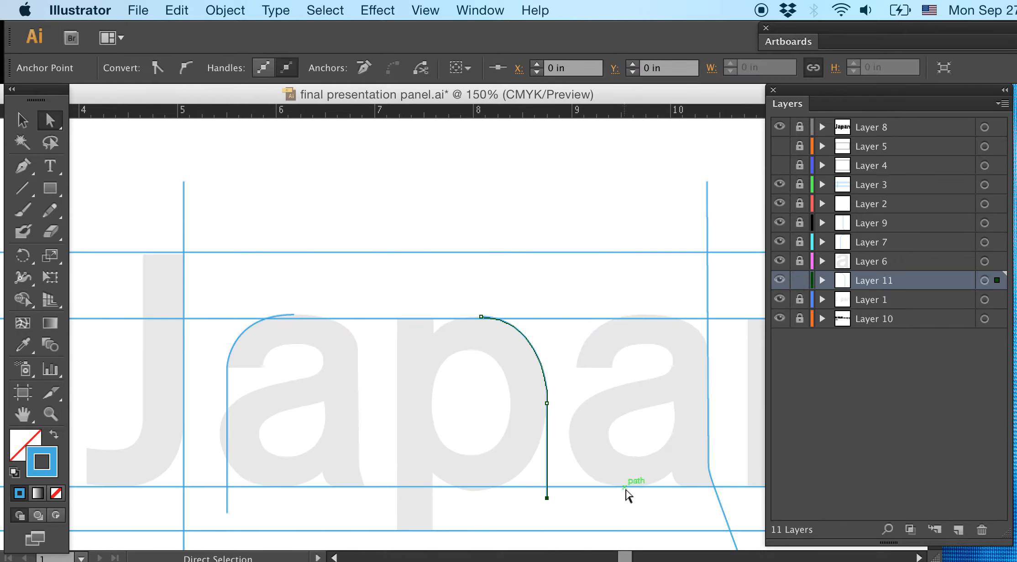
scroll(630, 492, "down", 2)
scroll(633, 463, "down", 3)
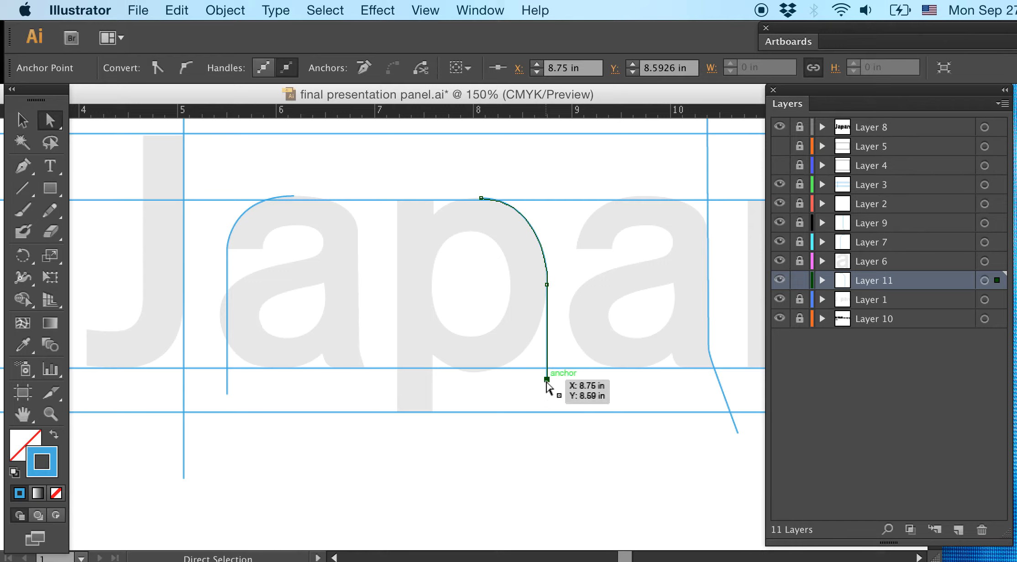
left_click_drag(547, 380, 550, 514)
left_click(648, 441)
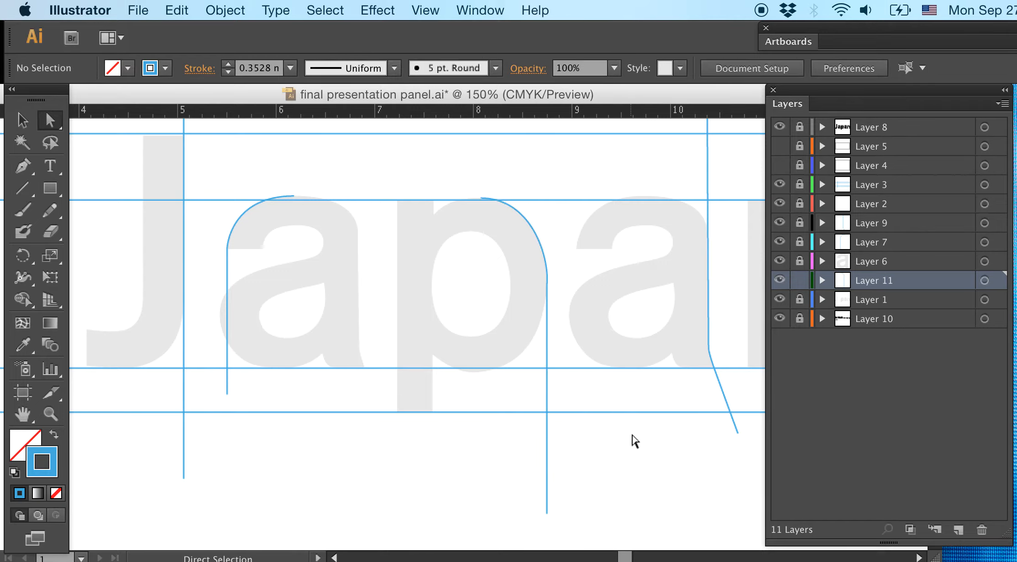
Show the grey rectangular frame on Layer 5 and compare the construction lines' ends with its edges
key("super+minus")
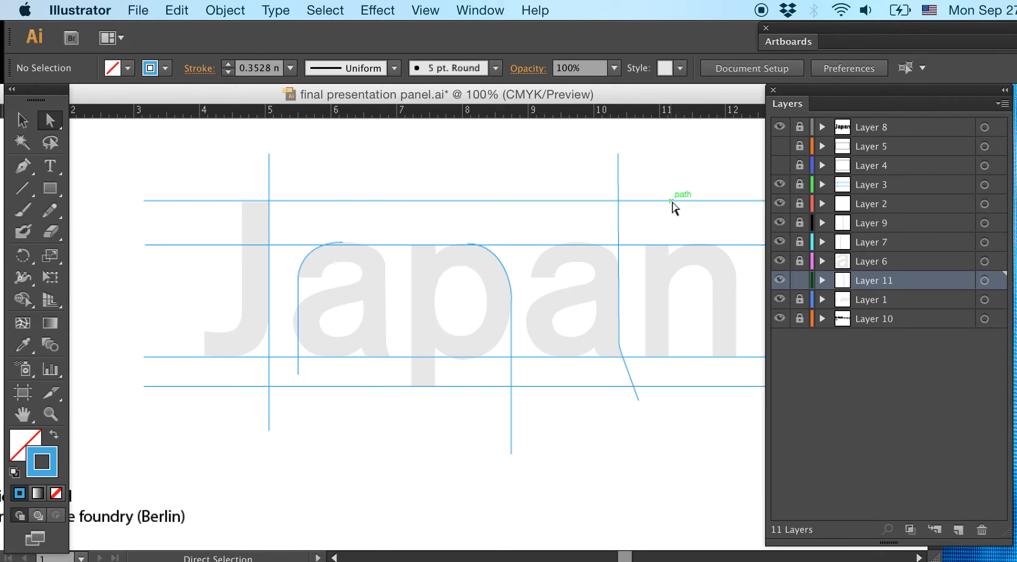
left_click(779, 146)
key("space")
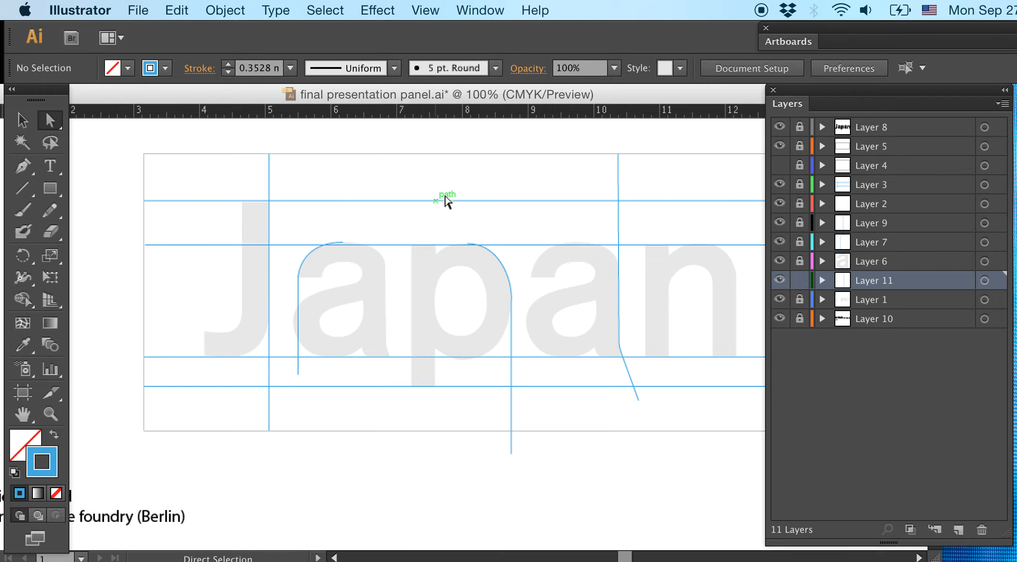
left_click_drag(472, 191, 332, 191)
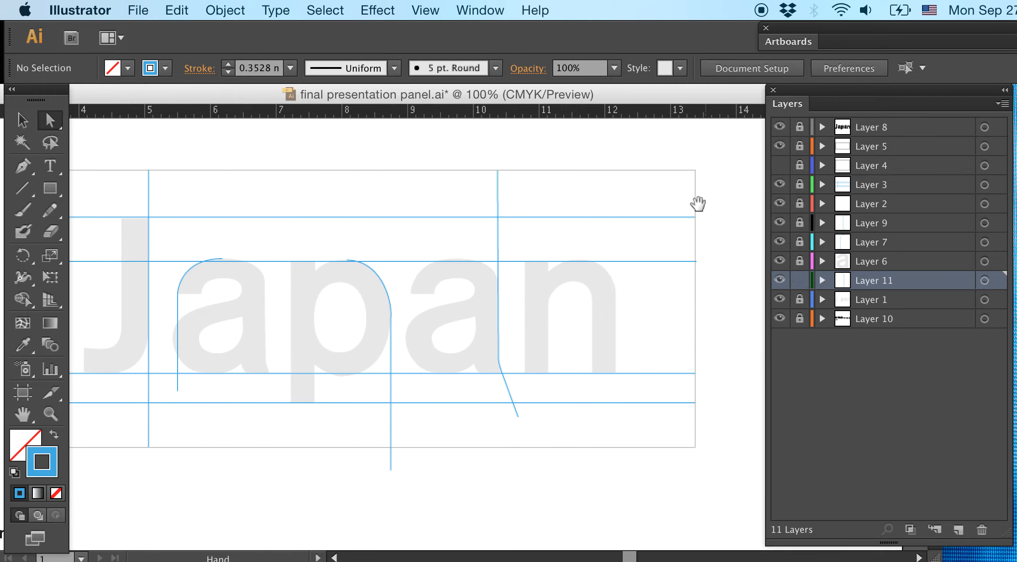
scroll(691, 223, "left", 5)
left_click_drag(694, 221, 686, 227)
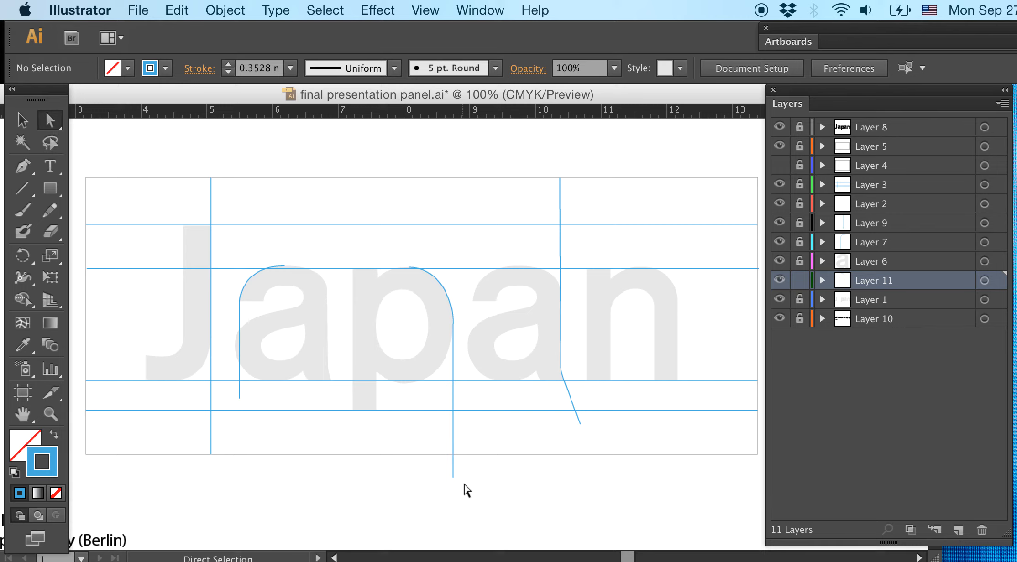
Move the lower anchor of the p's construction line straight up onto the frame's bottom edge, at about Y 9.6 in, and deselect it
left_click_drag(431, 457, 461, 484)
key("super+equal")
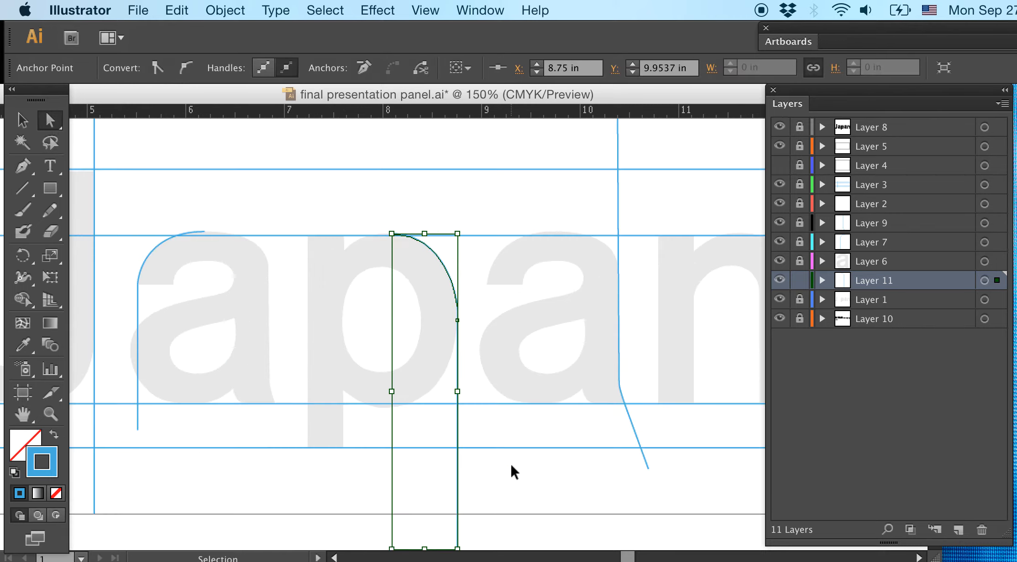
key("super+equal")
key("super+equal")
key("super+equal")
left_click_drag(520, 444, 527, 34)
left_click_drag(576, 411, 577, 177)
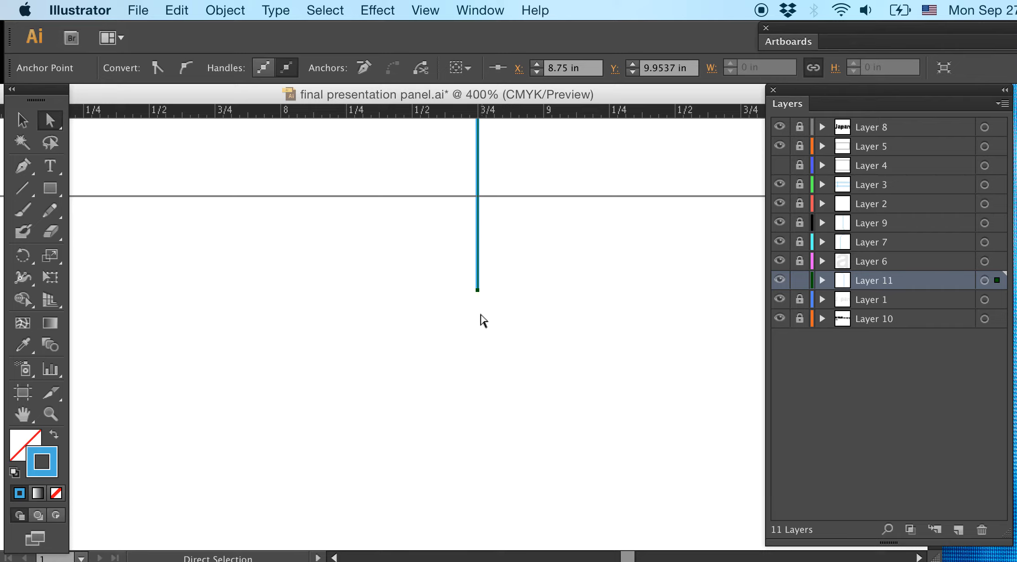
left_click_drag(475, 289, 482, 196)
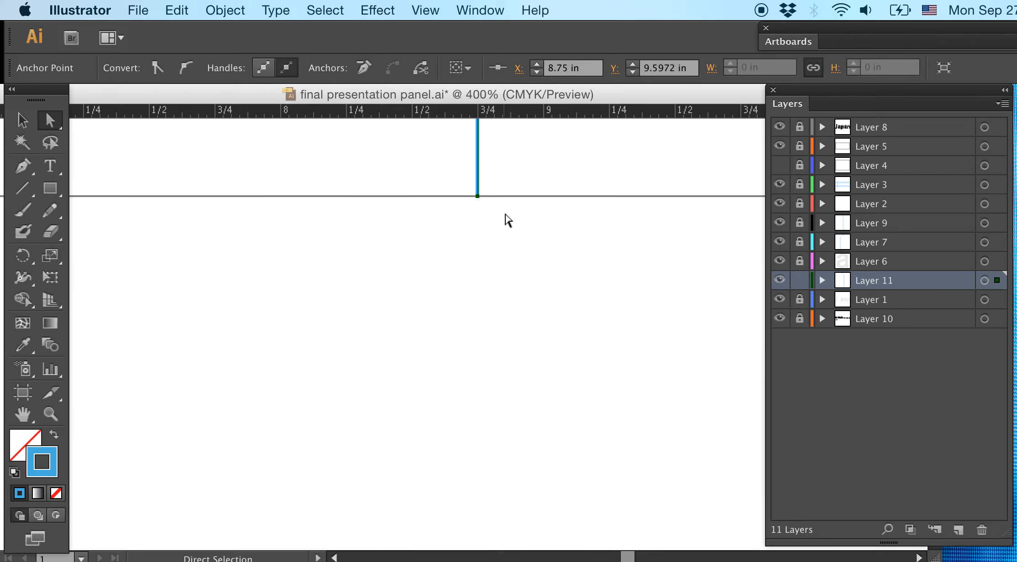
key("super+minus")
key("super+minus")
key("super+minus")
key("super+minus")
key("super+minus")
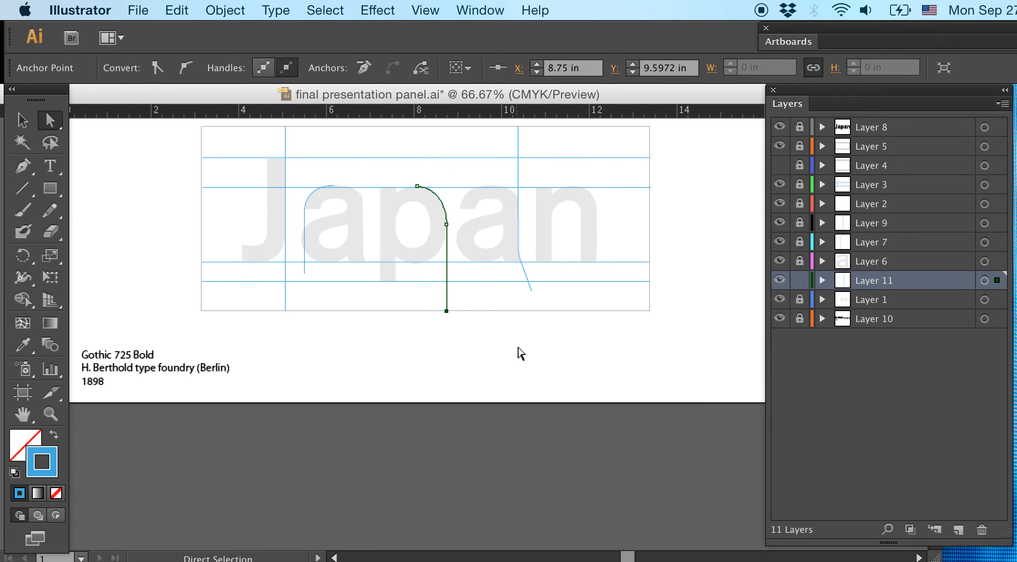
left_click(521, 354)
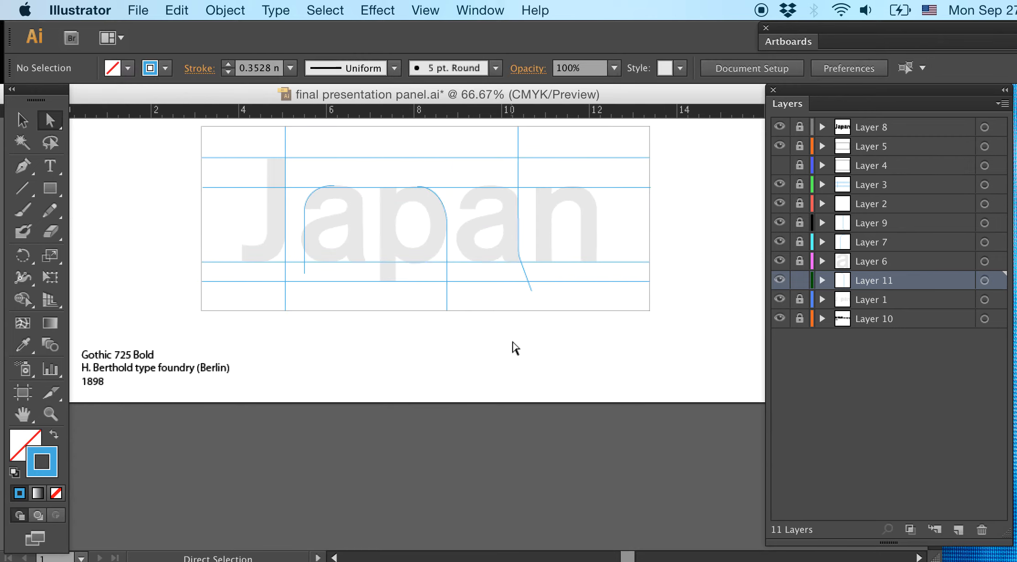
Hide the Layer 5 frame to check the construction lines on the panel without it, and show it again
left_click(782, 147)
scroll(608, 281, "up", 5)
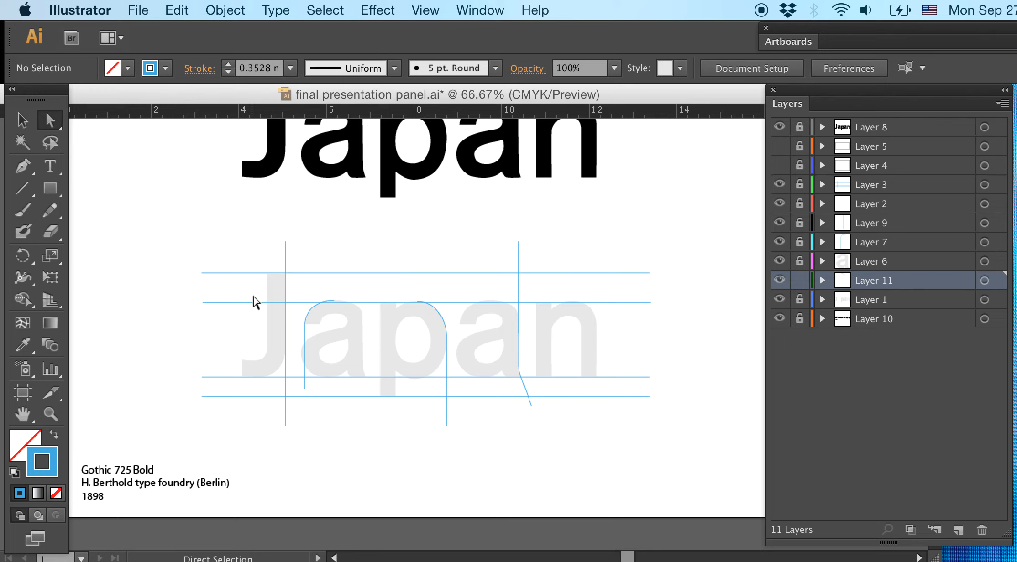
left_click(780, 146)
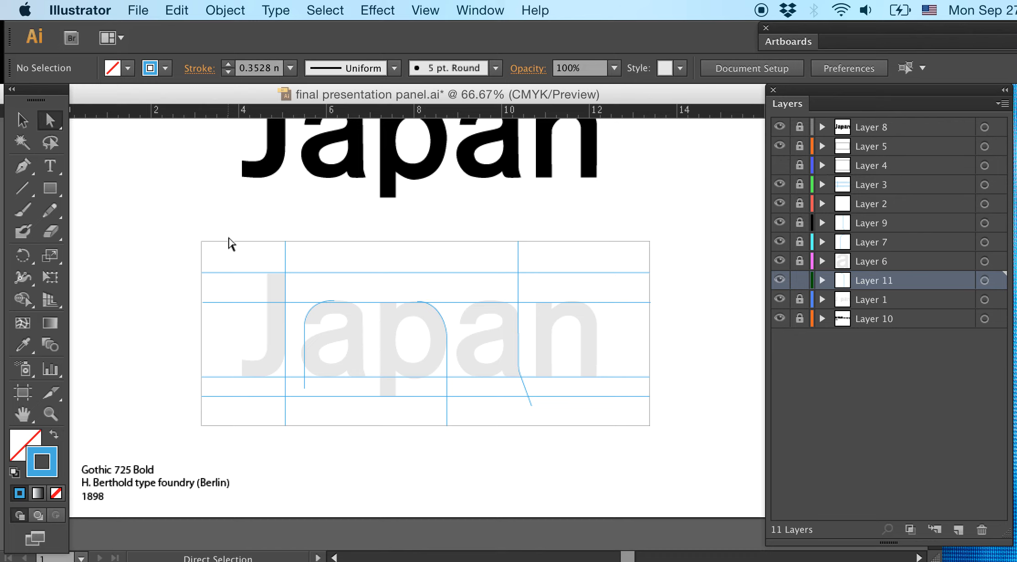